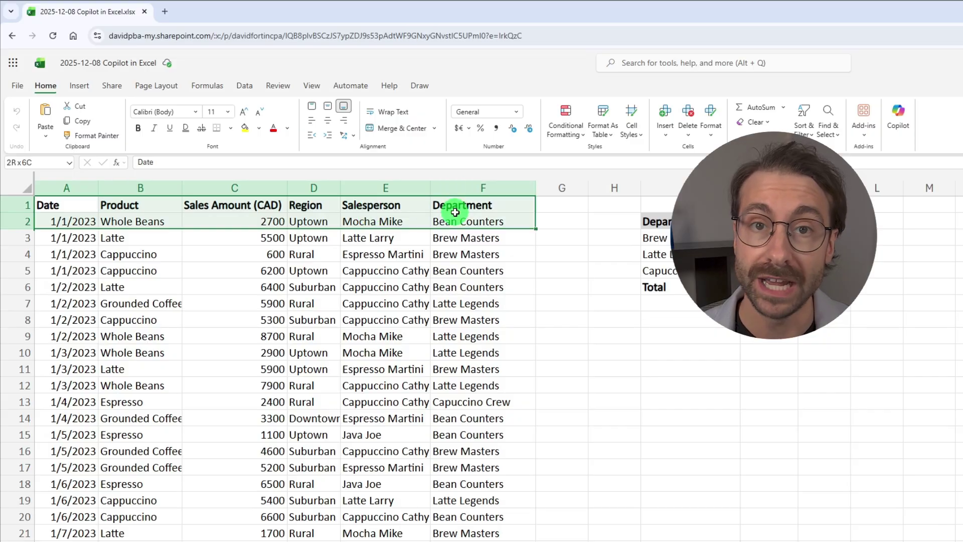
left_click(393, 281)
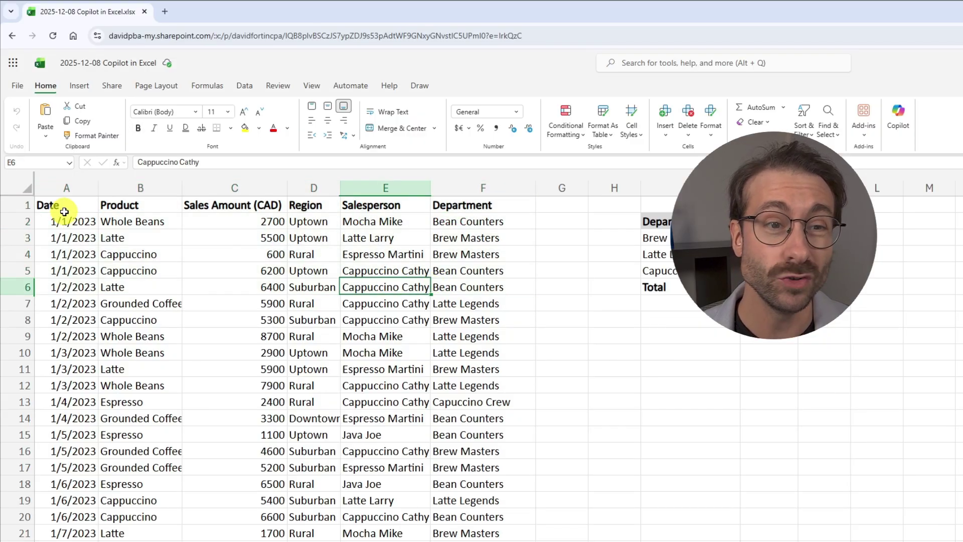
left_click_drag(64, 208, 486, 340)
left_click(451, 304)
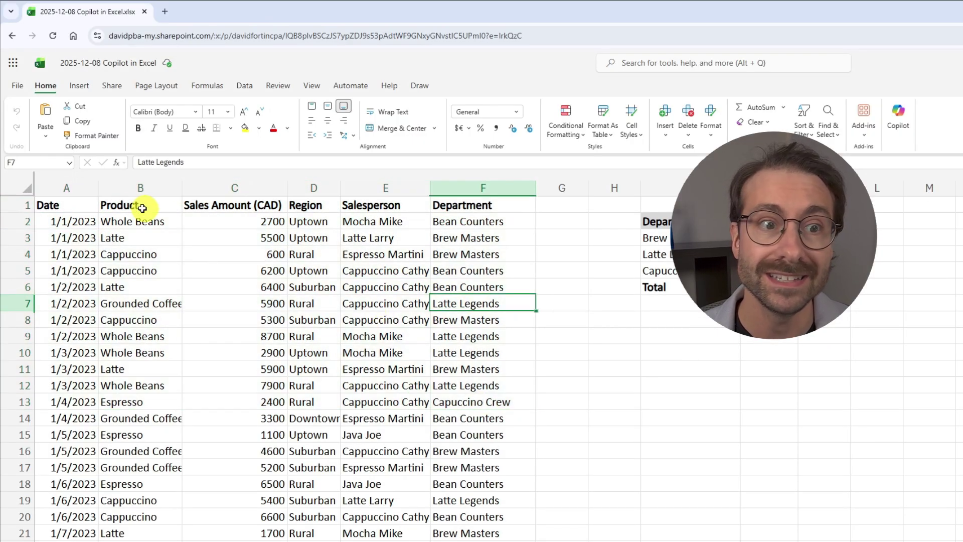
Convert the whole sales data range, starting at the Date header in A1, into a table with headers.
left_click(65, 207)
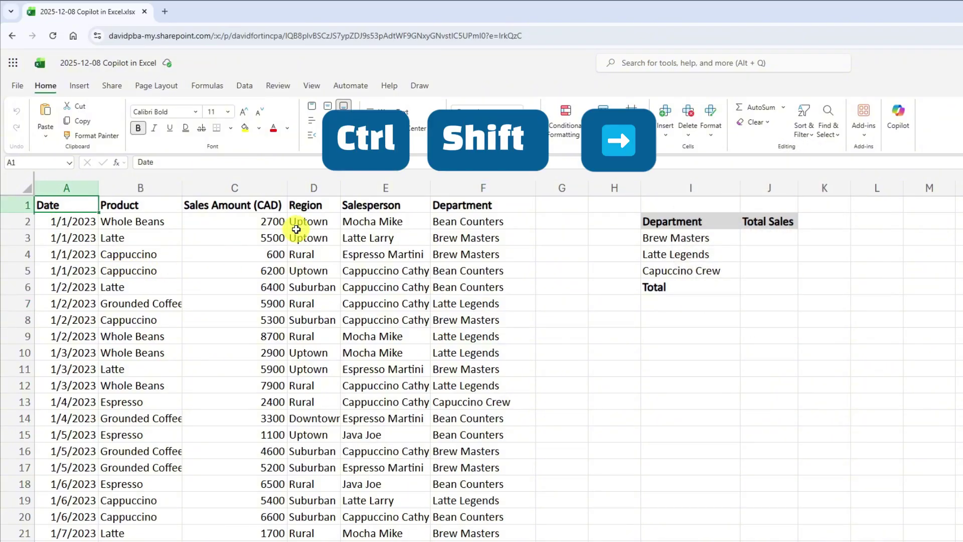
key("ctrl+shift+Right")
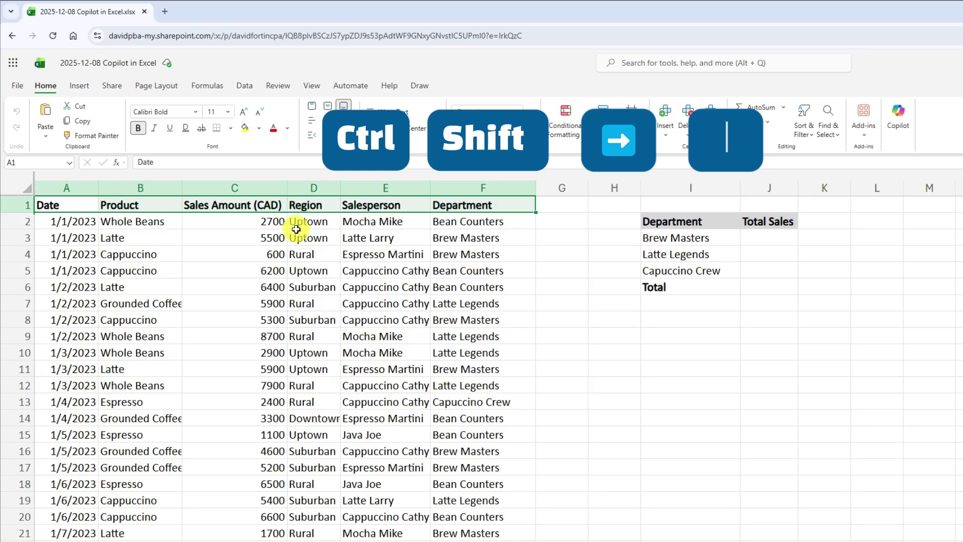
key("ctrl+shift+Down")
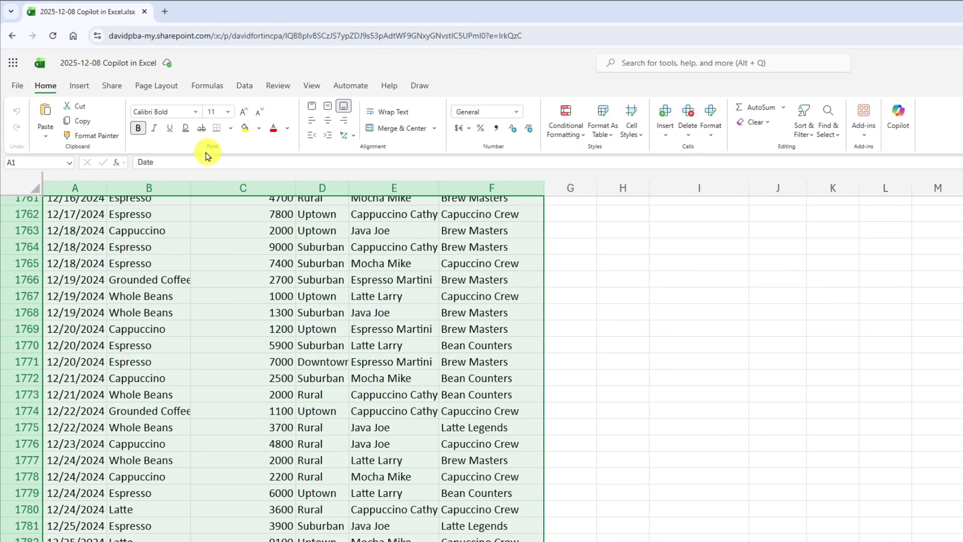
left_click(90, 91)
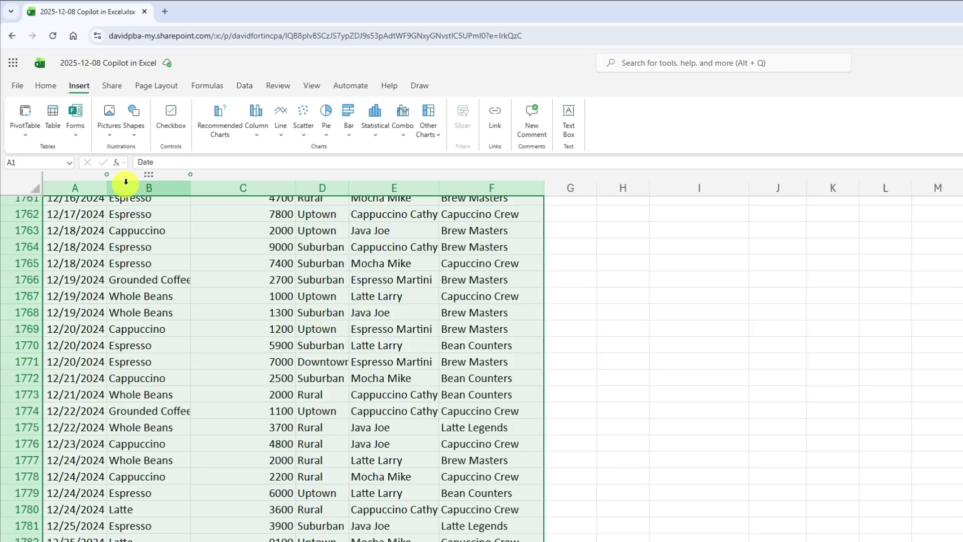
left_click(53, 127)
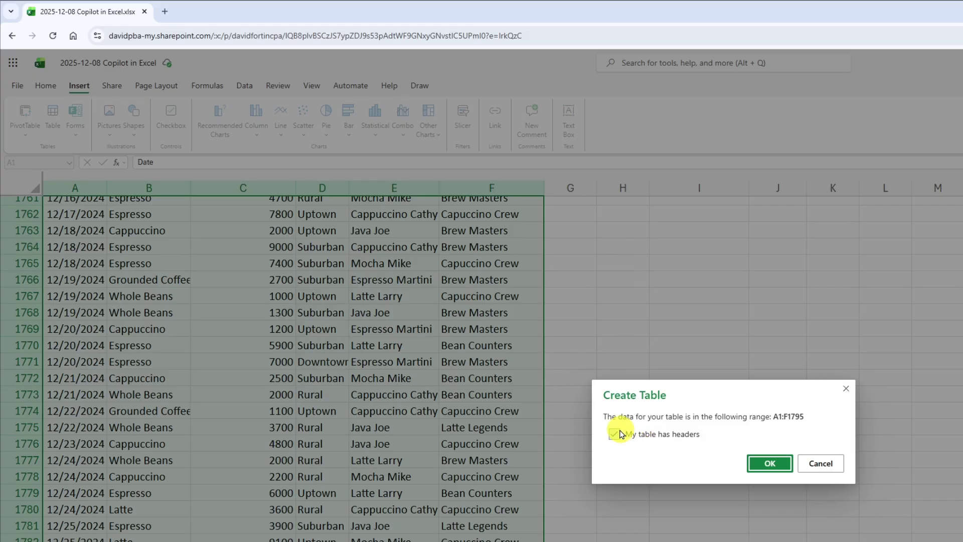
left_click(769, 462)
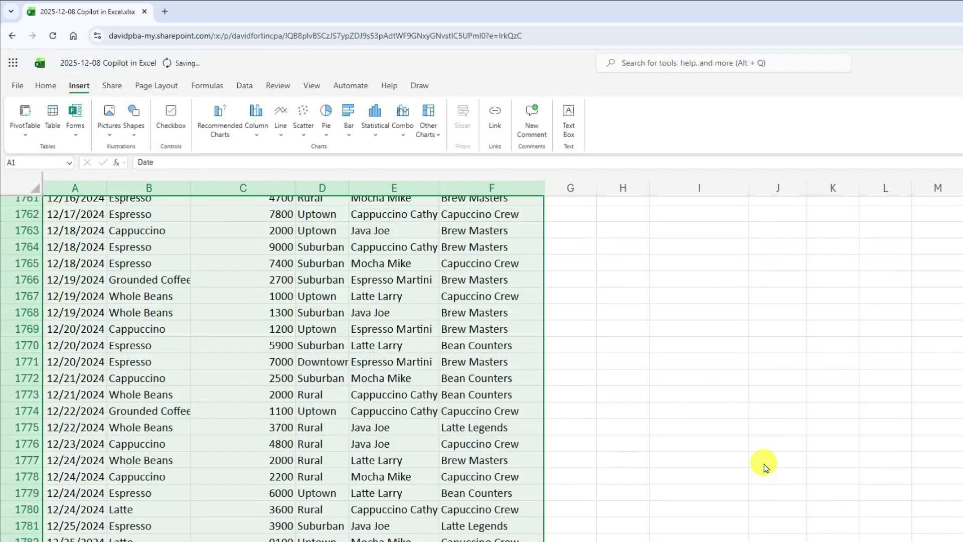
Name the new sales table SALES_TABLE.
scroll(426, 418, "up", 20)
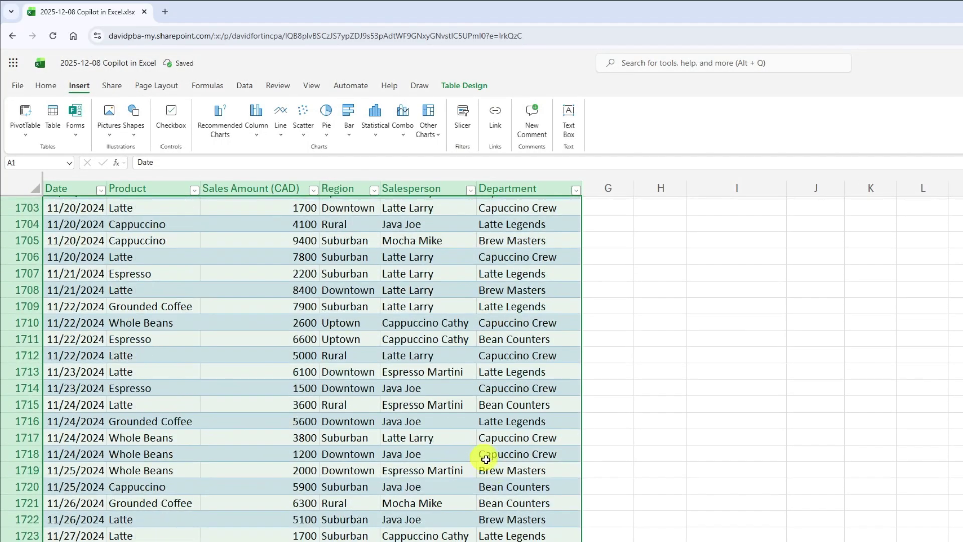
scroll(498, 489, "up", 20)
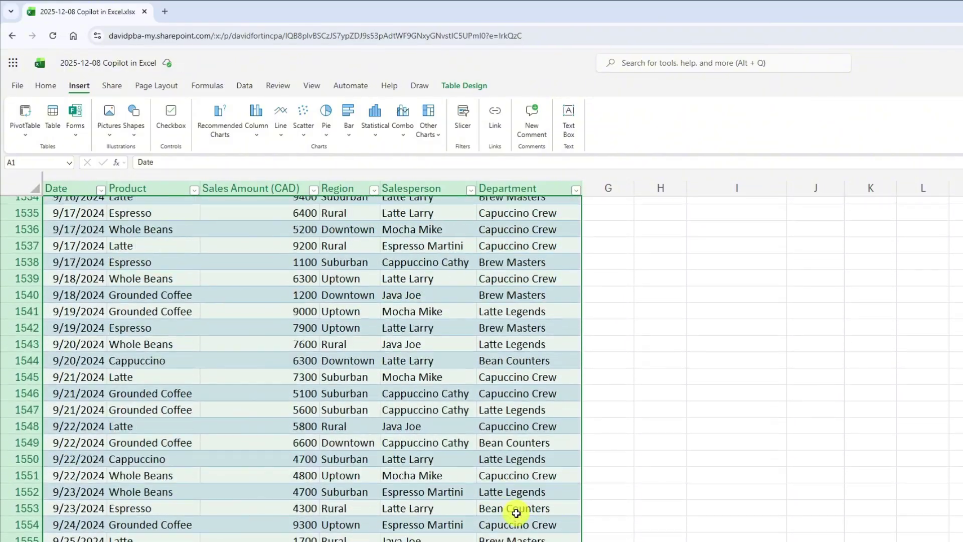
scroll(523, 518, "up", 20)
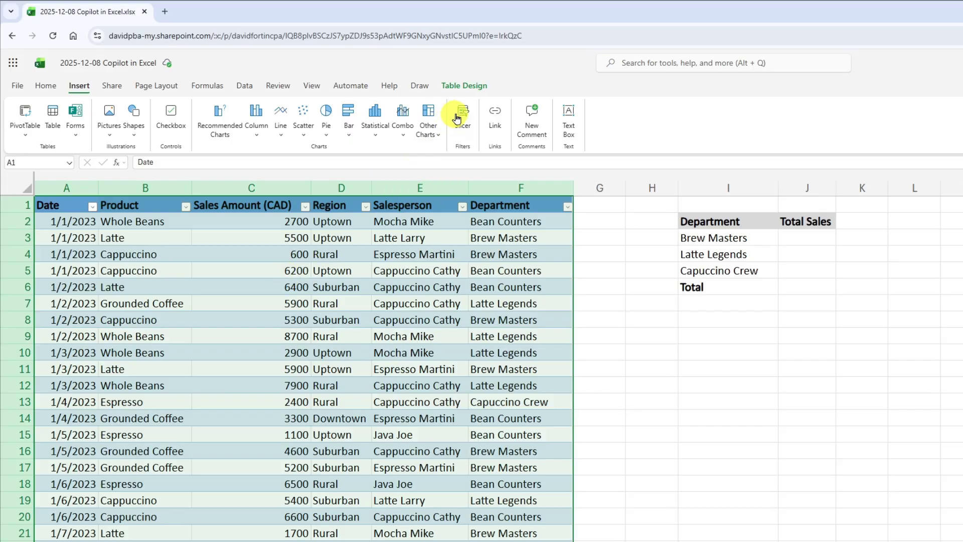
left_click(480, 89)
left_click(50, 105)
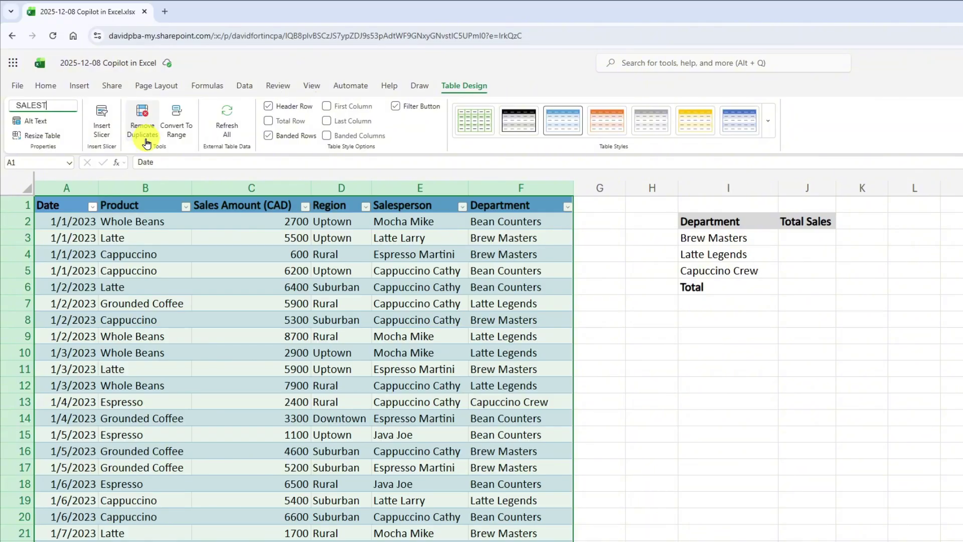
left_click(378, 268)
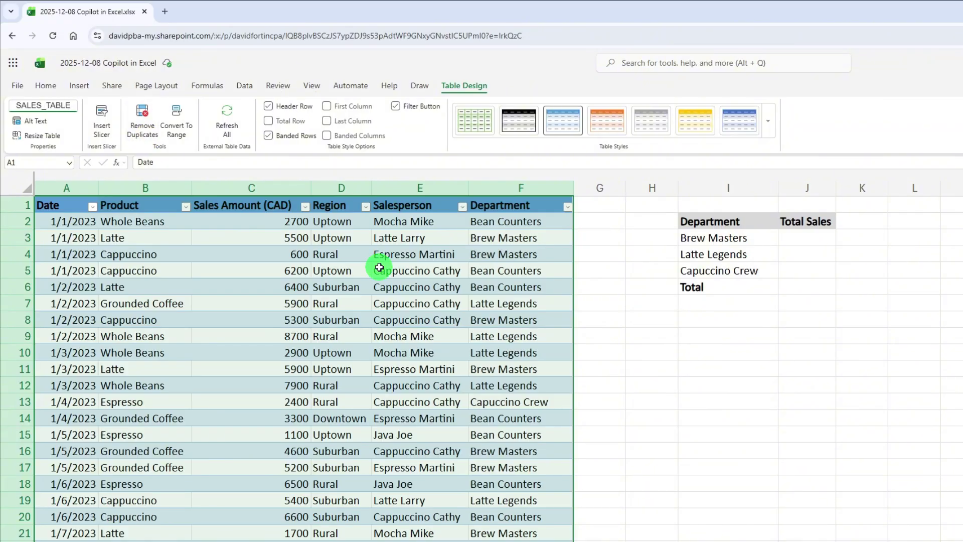
left_click_drag(75, 210, 508, 431)
left_click(441, 317)
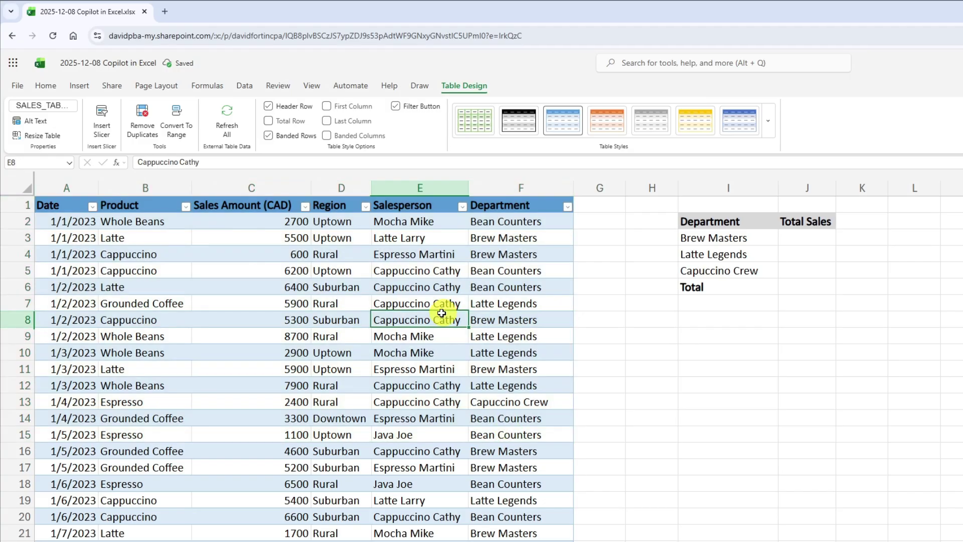
scroll(647, 481, "up", 4)
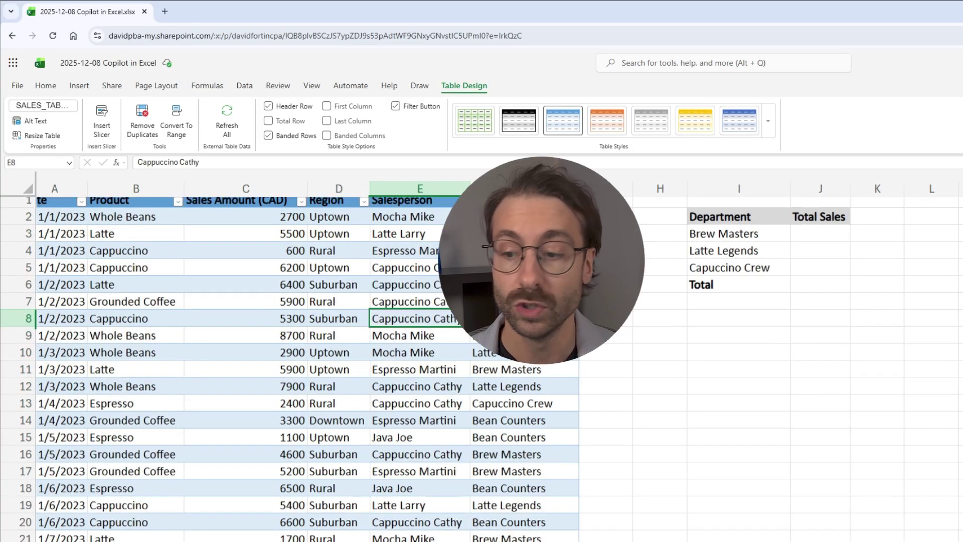
left_click(647, 483)
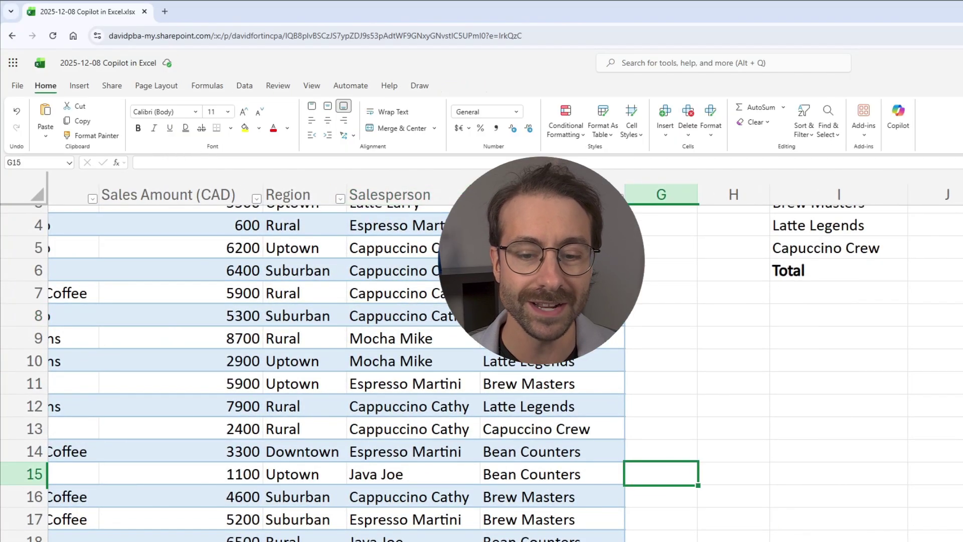
left_click(300, 321)
scroll(307, 425, "left", 3)
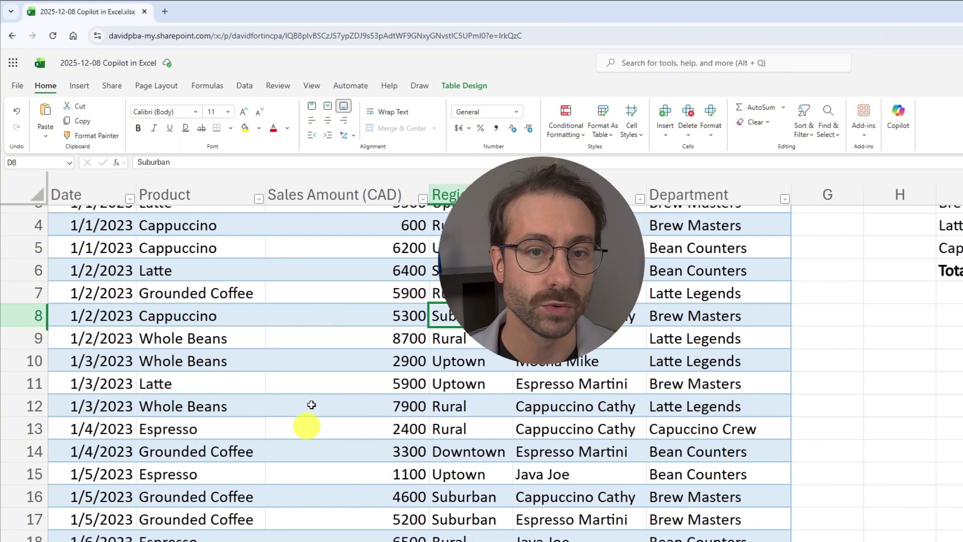
scroll(326, 313, "up", 1)
left_click(144, 269)
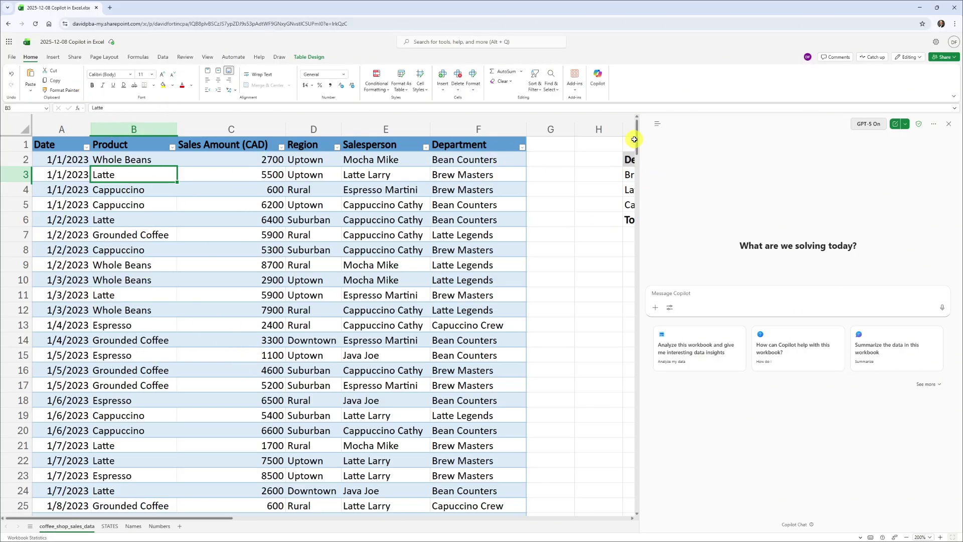
Look over the extent of the sales table and its Date, Product, Sales Amount and Region columns.
left_click_drag(636, 138, 638, 49)
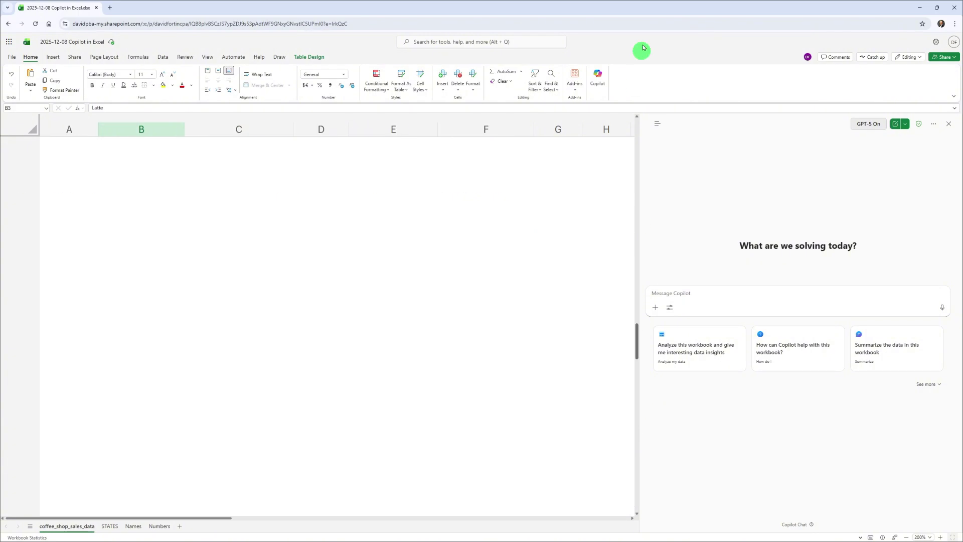
left_click(69, 123)
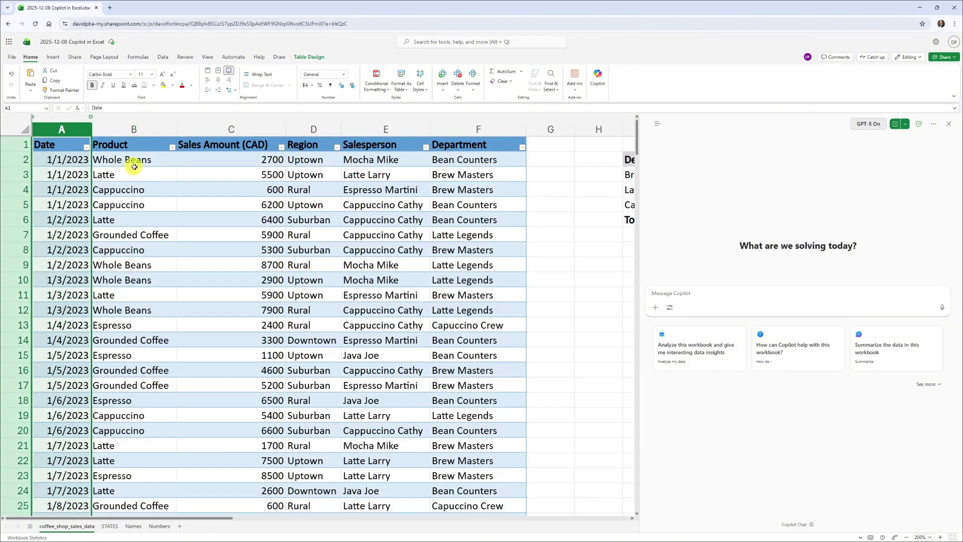
left_click(142, 126)
left_click(217, 129)
left_click(306, 128)
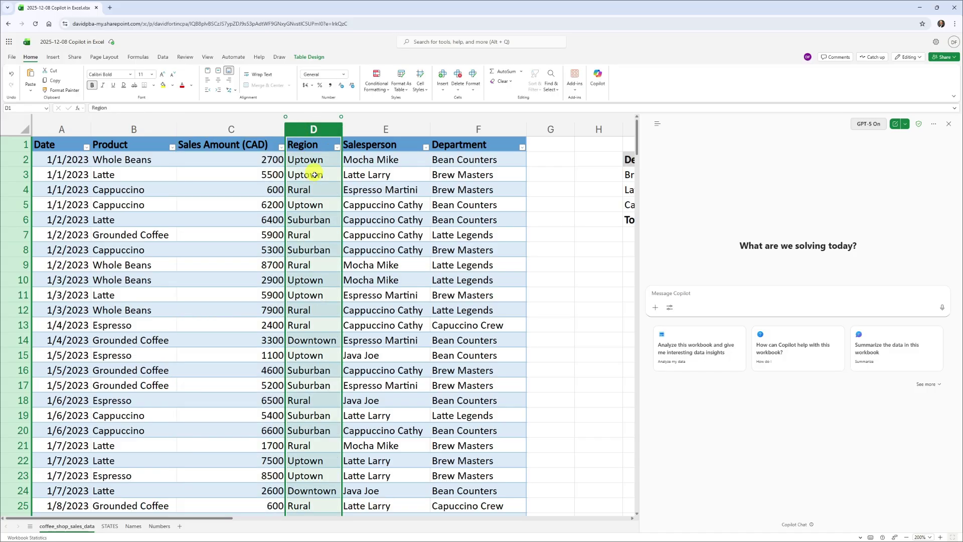
left_click(315, 175)
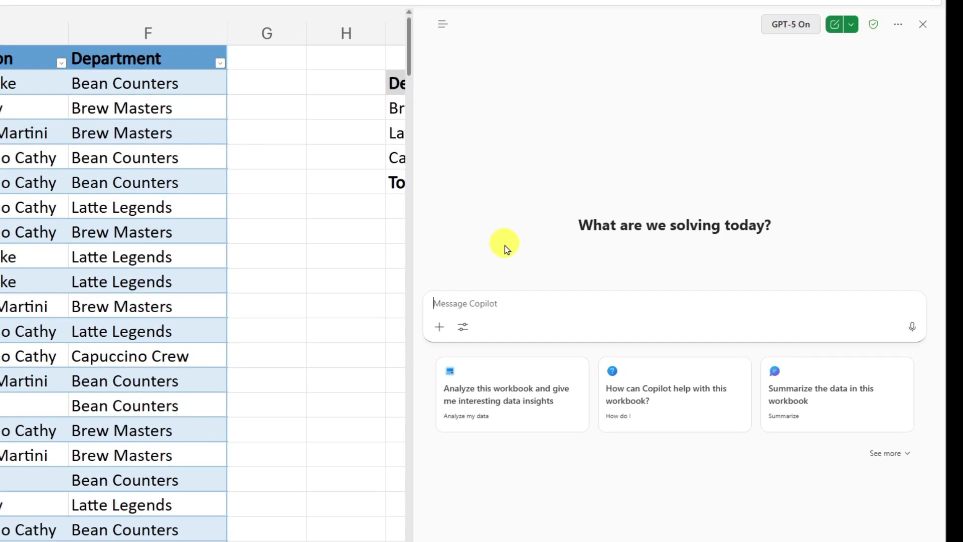
Ask Copilot "Give me the top 3 salesperson for Q3 of 2023".
type("Give me")
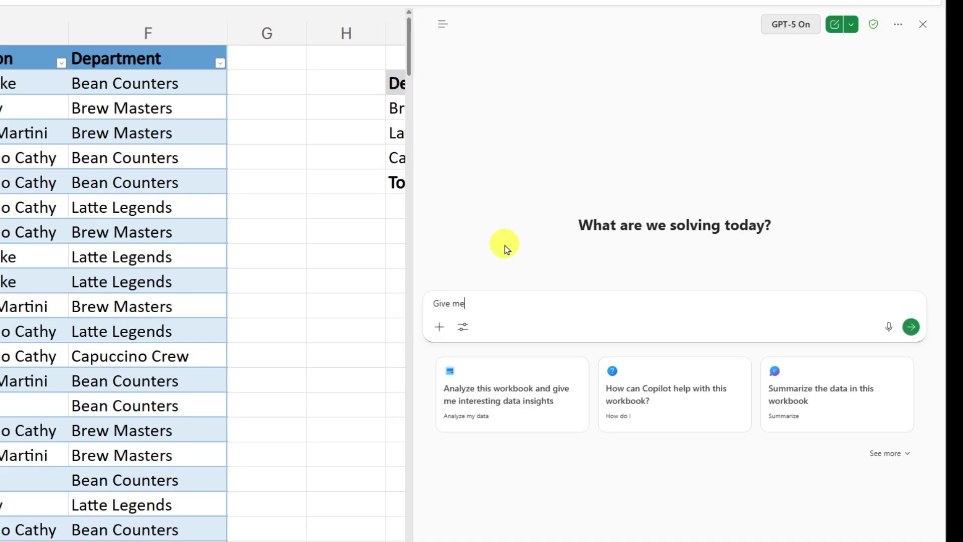
type(" the top 3 salesperson for q3")
key("BackSpace")
key("BackSpace")
type("Q3 ")
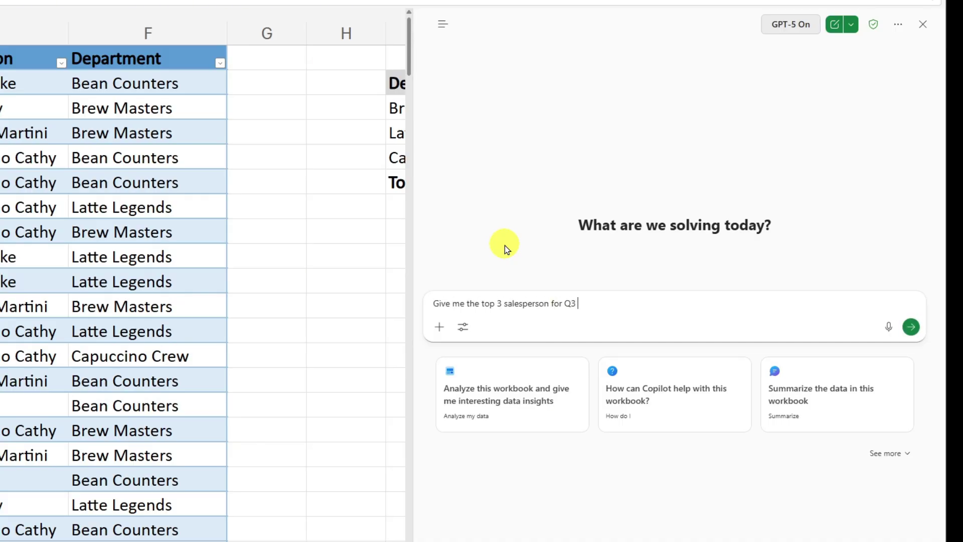
type("of 2023")
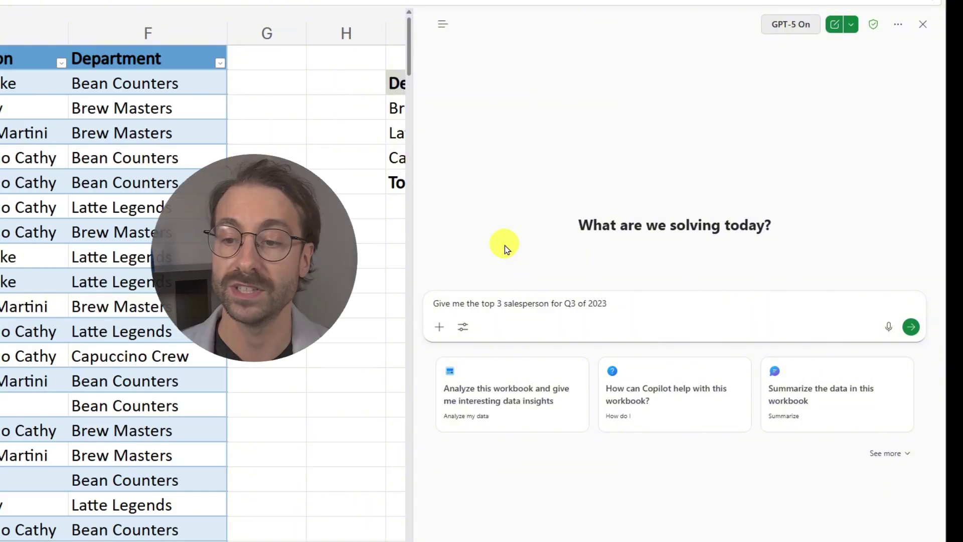
key("Return")
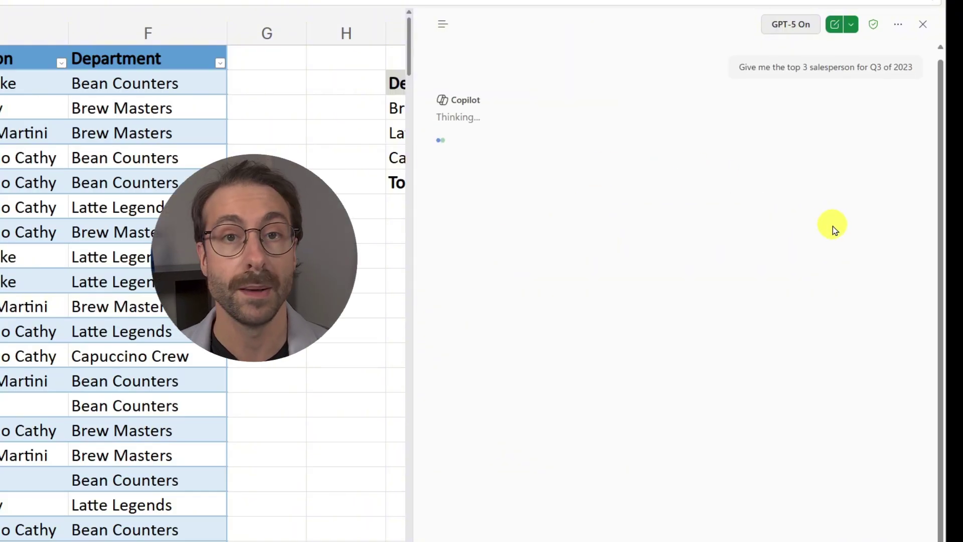
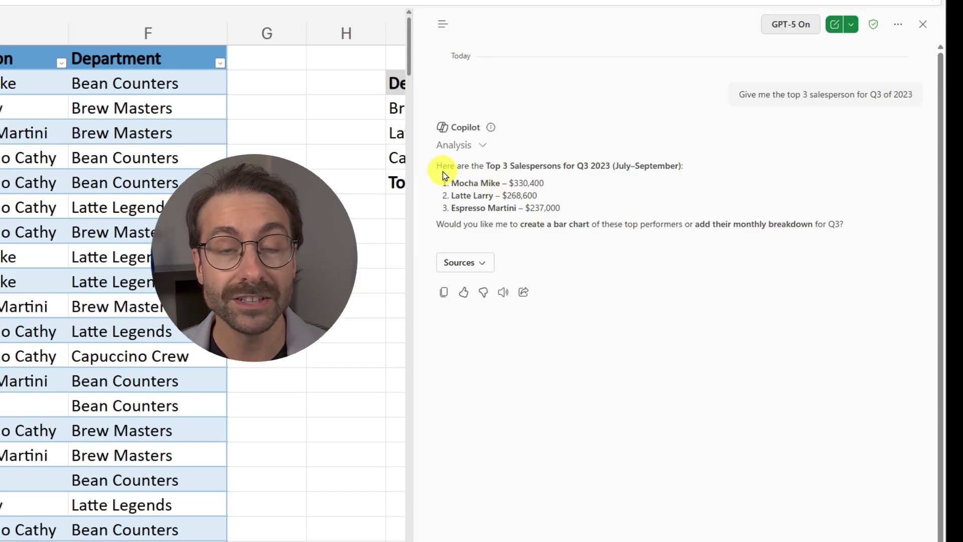
Read Copilot's top 3 answer and submit the suggested follow-up "Show their monthly sales breakdown".
left_click(436, 166)
left_click_drag(436, 166, 694, 170)
left_click(694, 170)
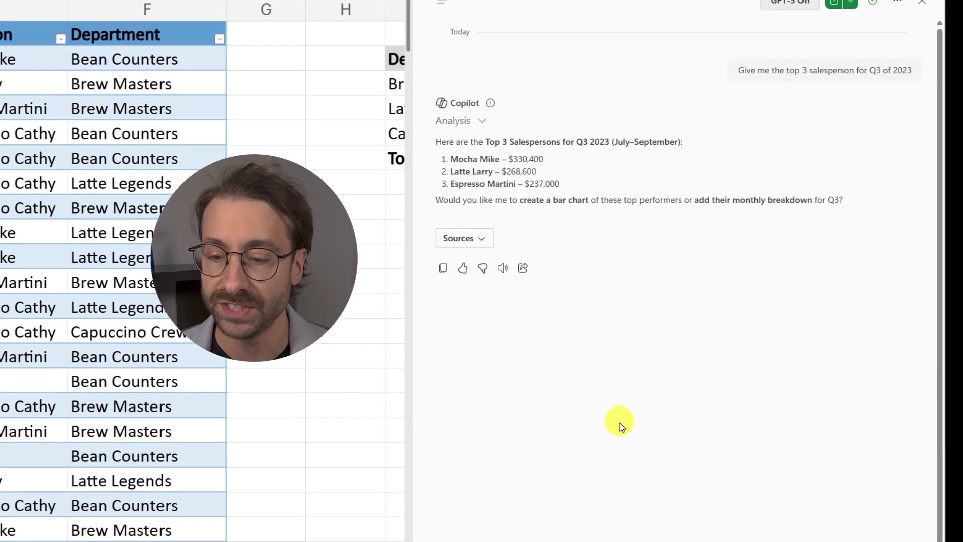
left_click(557, 514)
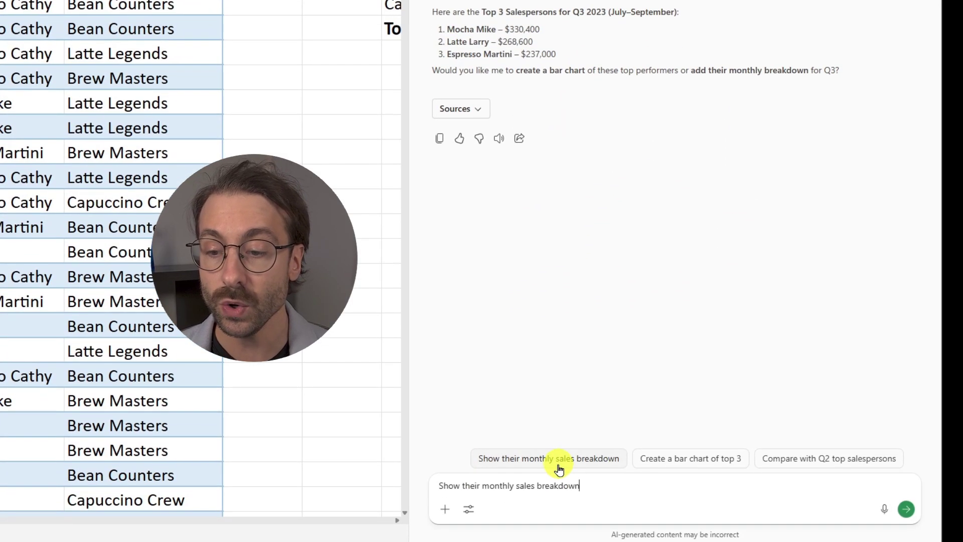
left_click(912, 509)
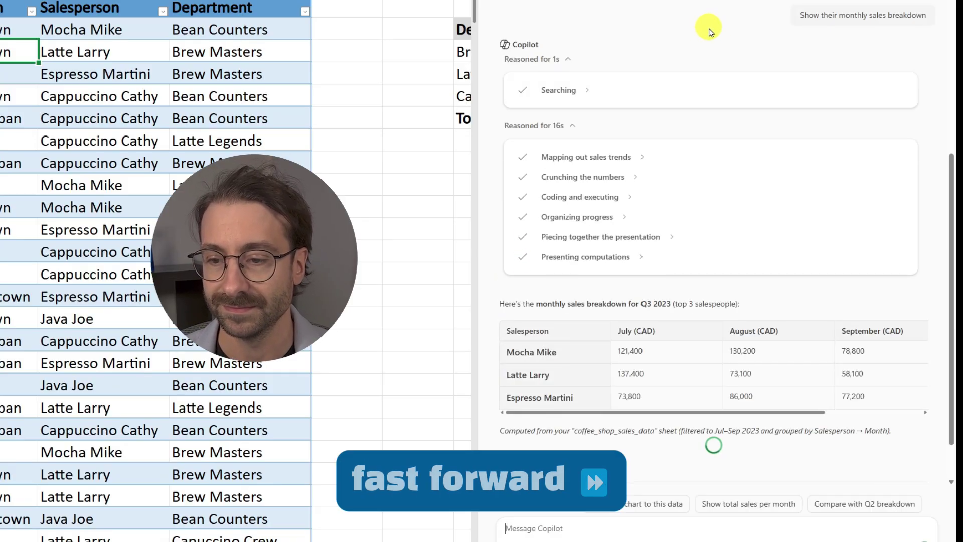
Examine the monthly sales breakdown table in Copilot's answer, from the July column through the Q3 total.
left_click_drag(535, 304, 671, 305)
left_click(696, 404)
scroll(672, 411, "up", 1)
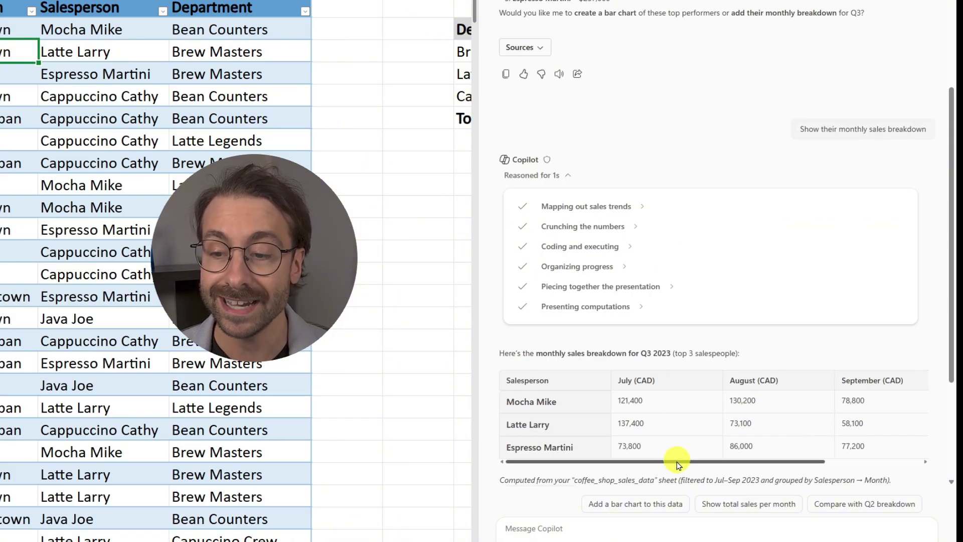
left_click_drag(726, 449, 864, 448)
left_click(862, 447)
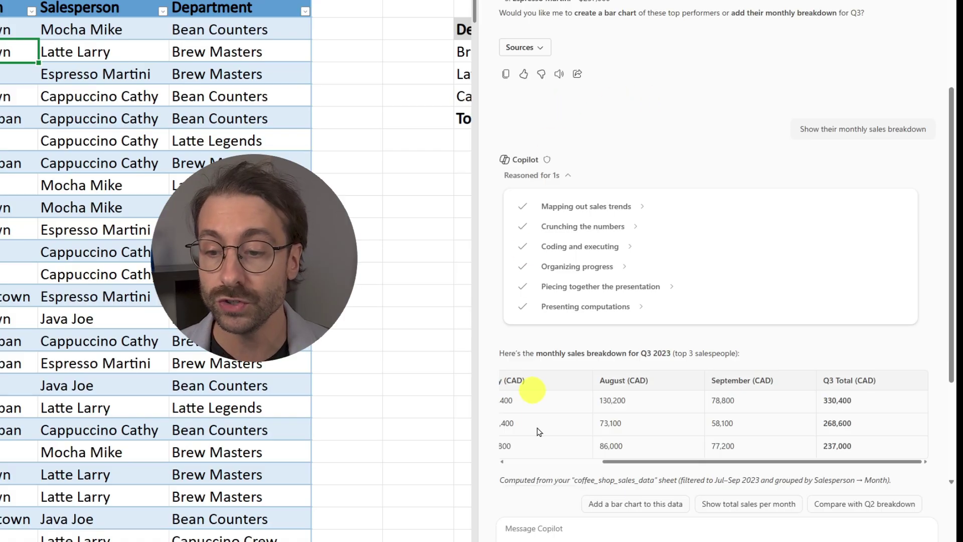
Submit the suggested prompt "Add a bar chart to this data" to Copilot and check where the chart was placed.
left_click(633, 510)
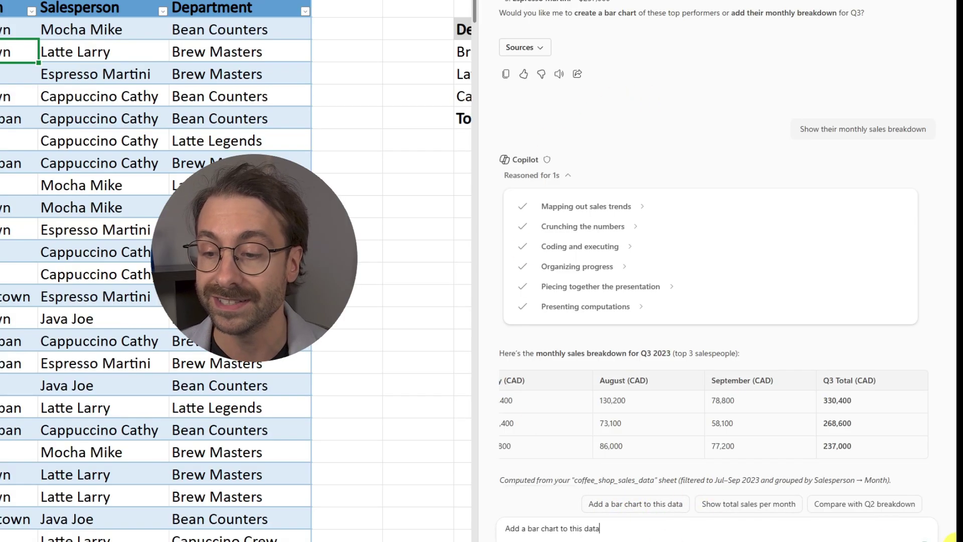
key("Return")
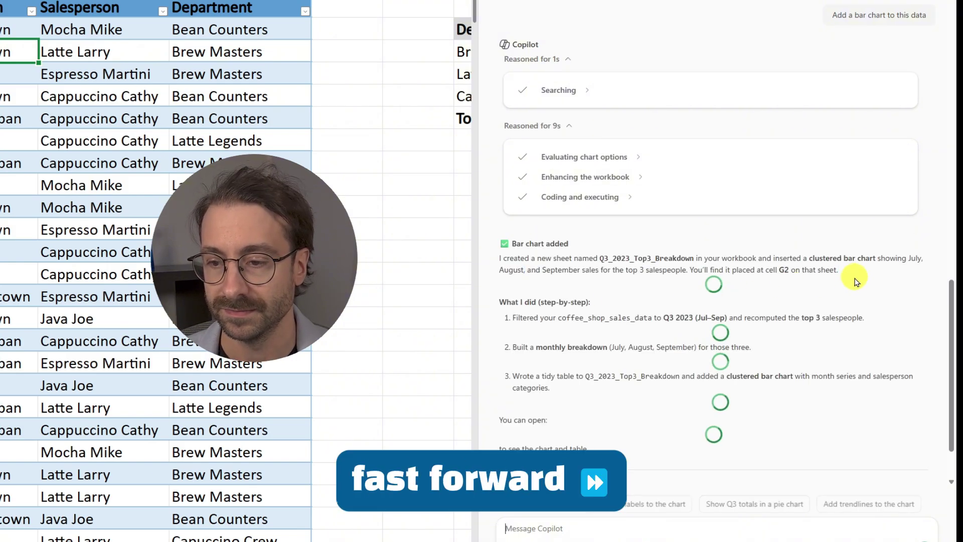
left_click_drag(501, 194, 692, 196)
left_click(694, 195)
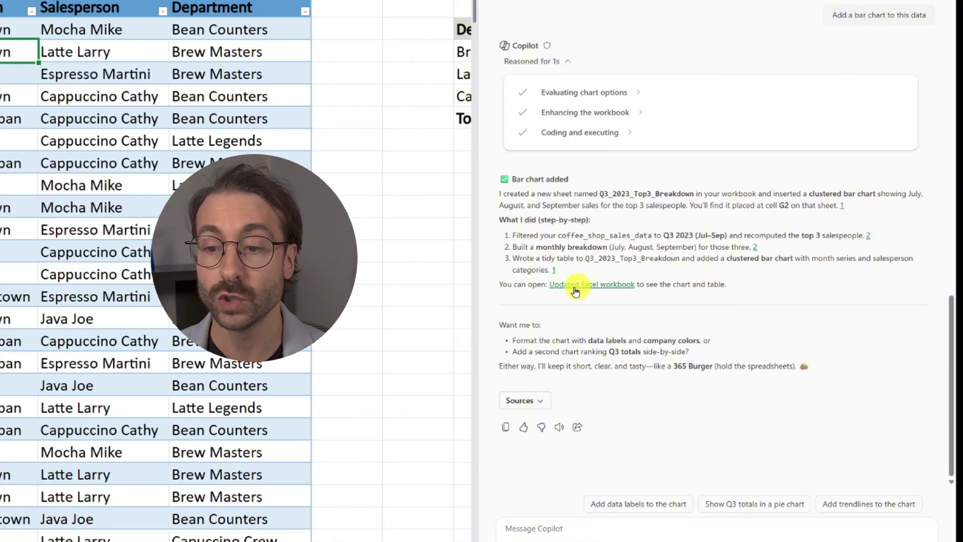
Open the updated Excel workbook linked in Copilot's answer and go to the Q3_2023_Top3_Breakdown sheet.
left_click(600, 288)
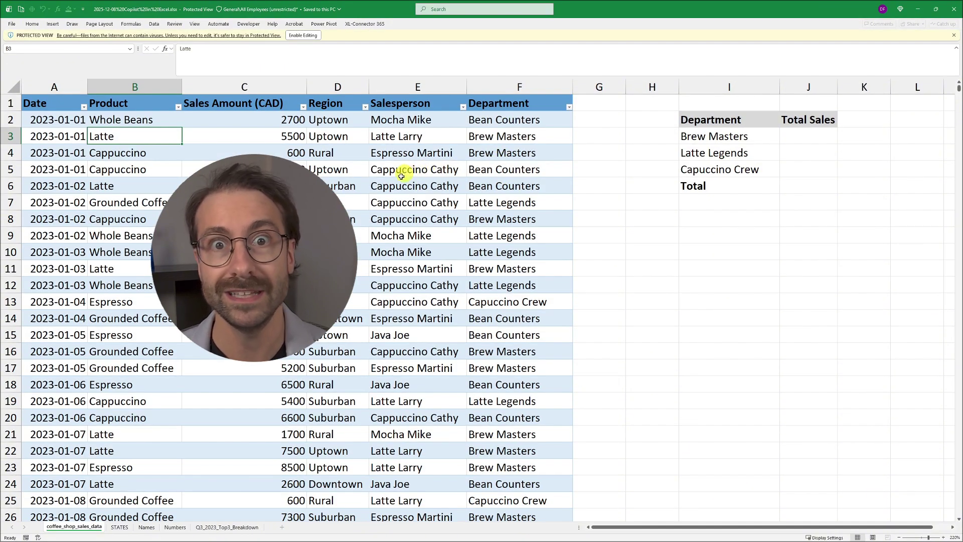
left_click(244, 285)
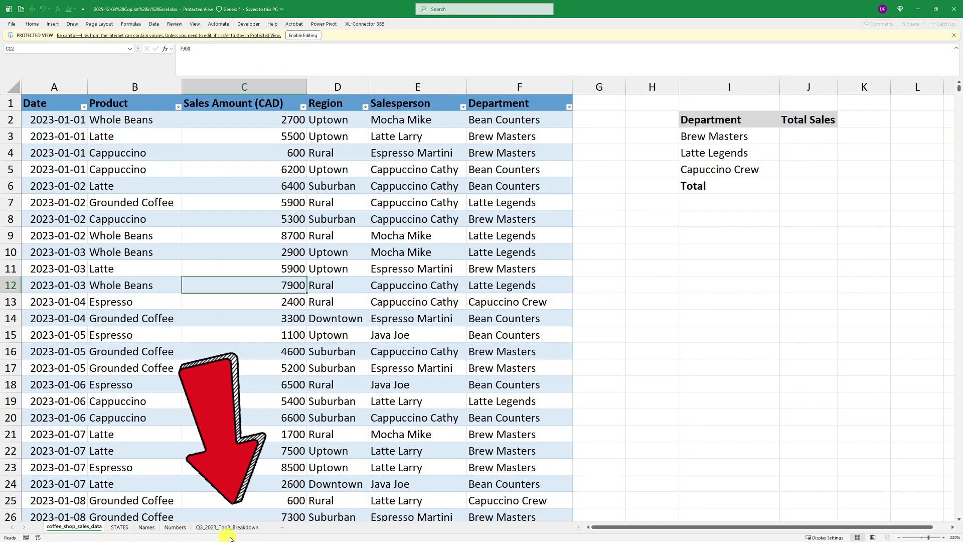
left_click(235, 531)
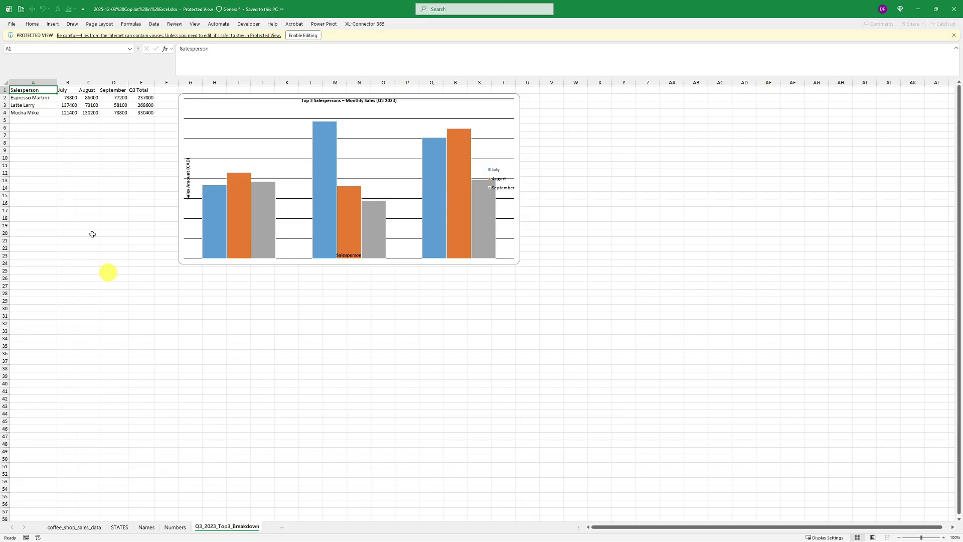
Enable editing in the protected workbook and shift the top 3 monthly sales chart slightly on its sheet.
left_click(193, 95)
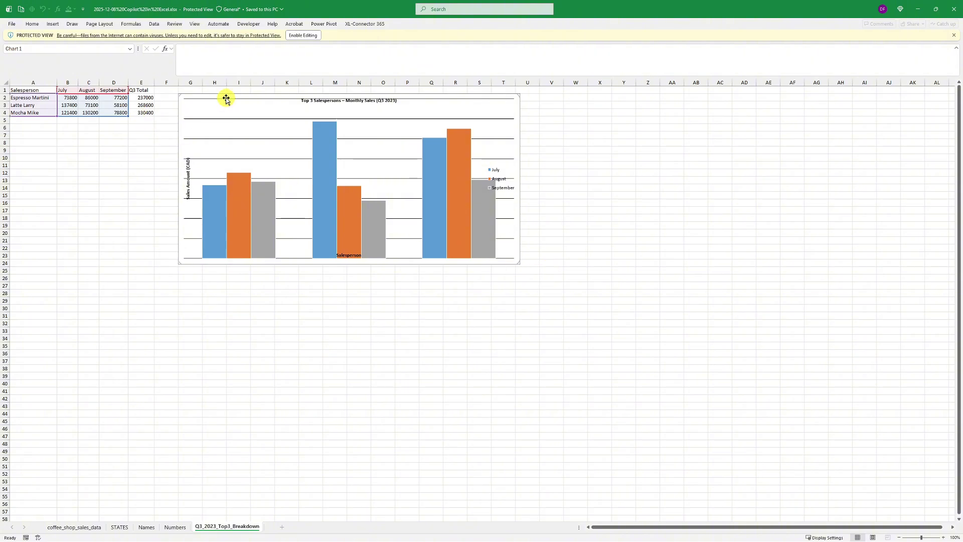
left_click(303, 35)
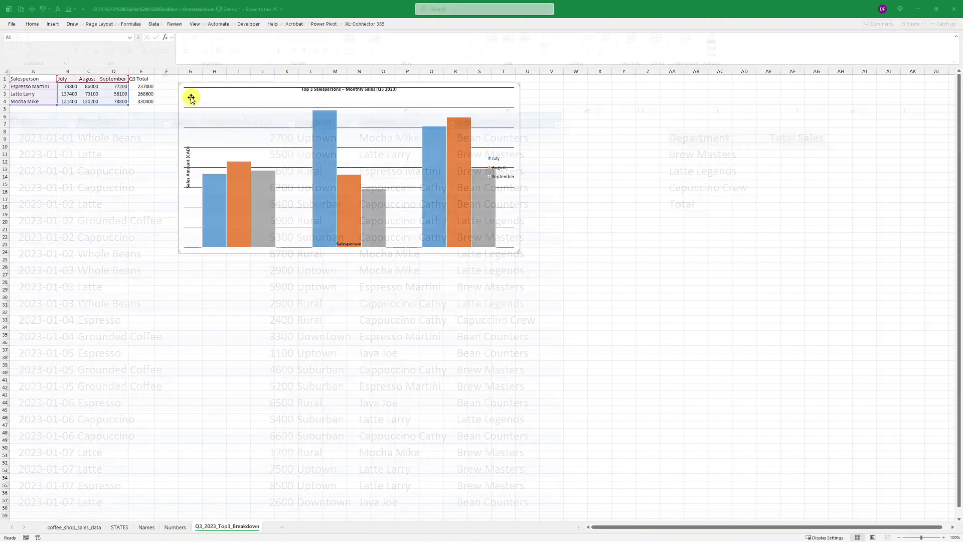
left_click(190, 127)
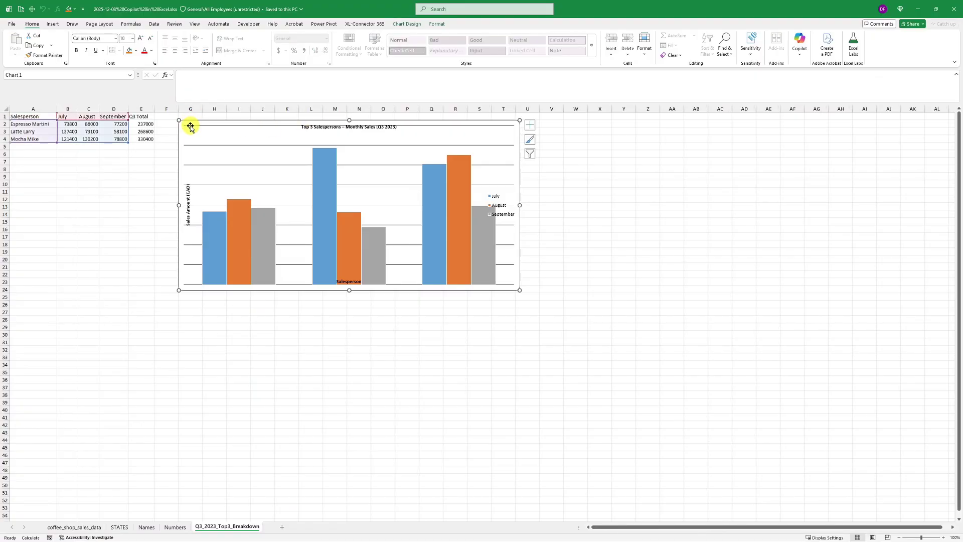
mouse_move(191, 127)
left_mouse_down()
mouse_move(202, 129)
mouse_move(182, 129)
mouse_move(191, 129)
left_mouse_up()
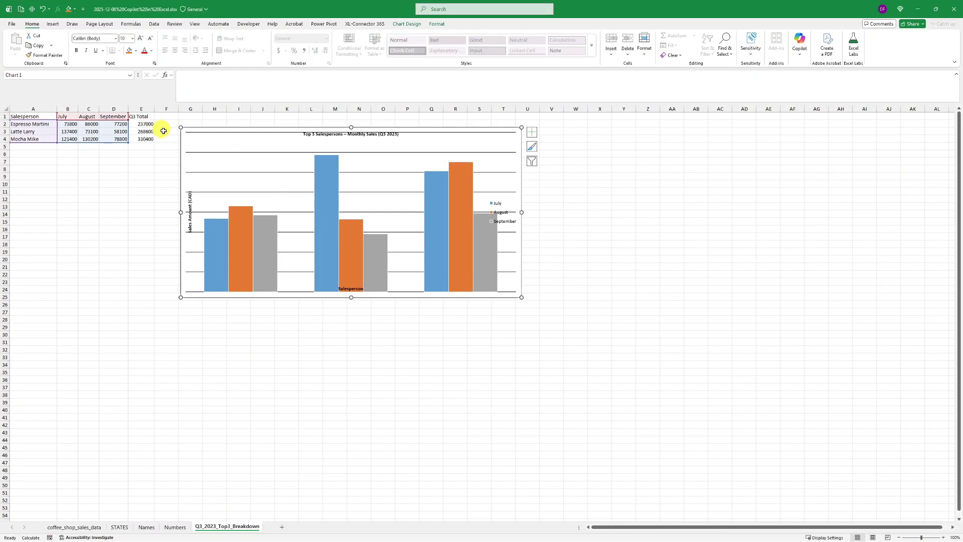
scroll(107, 155, "up", 6)
left_click_drag(302, 155, 278, 149)
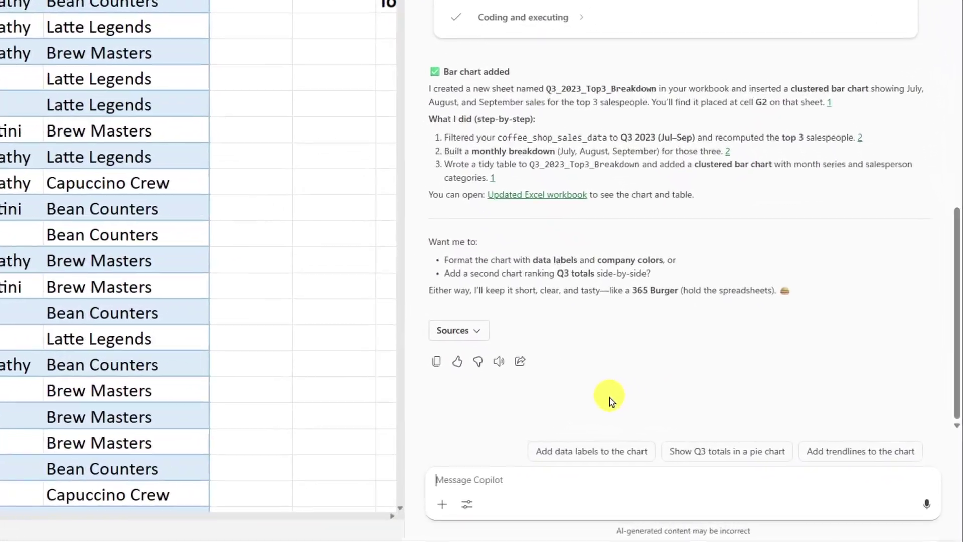
Ask Copilot "Can you make this chart in this chat right here, not an external file.".
type("Can you m")
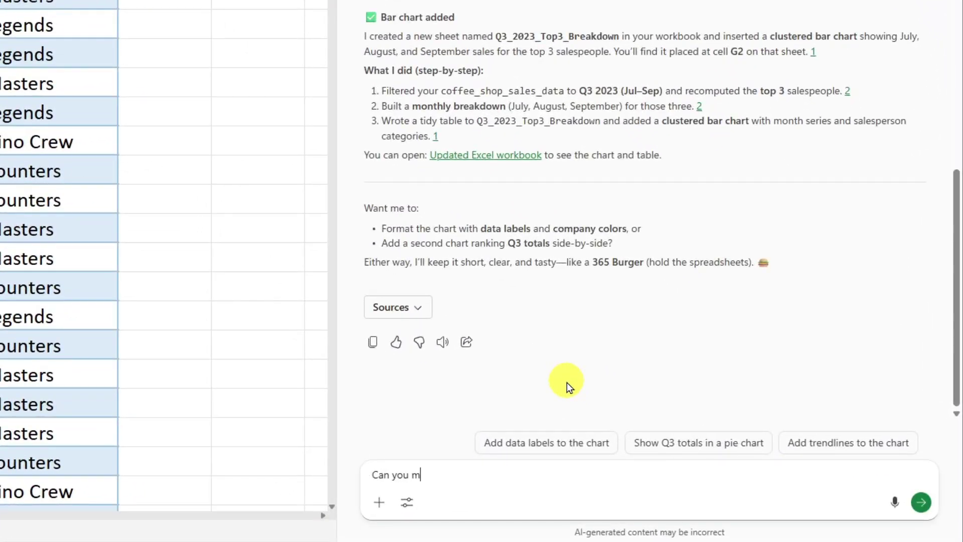
type("ake this chart in this ch")
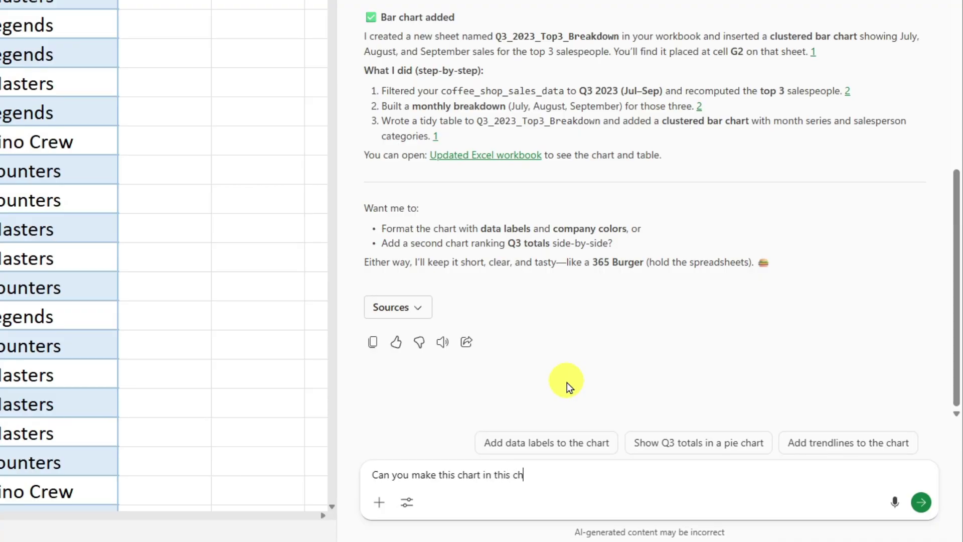
type("at right here, not an external fi")
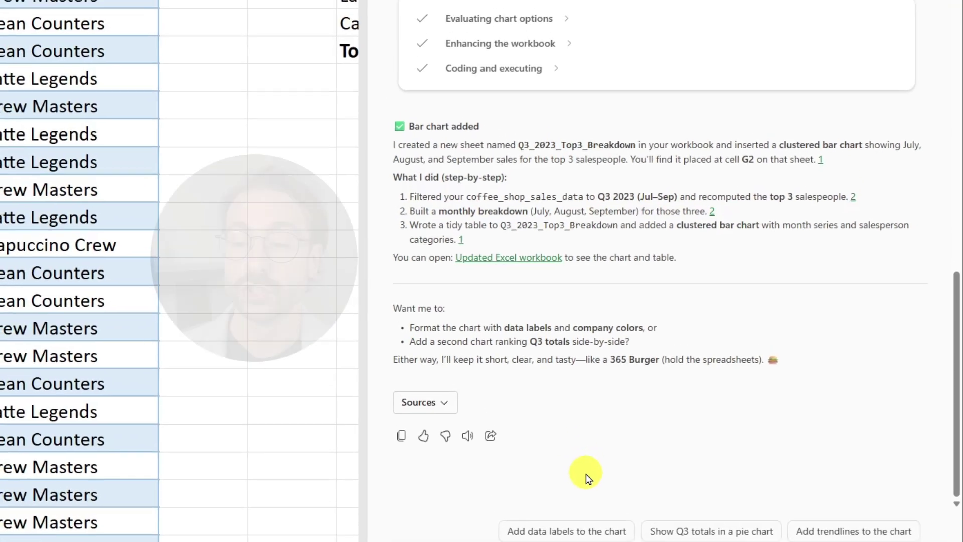
type("le.")
key("Return")
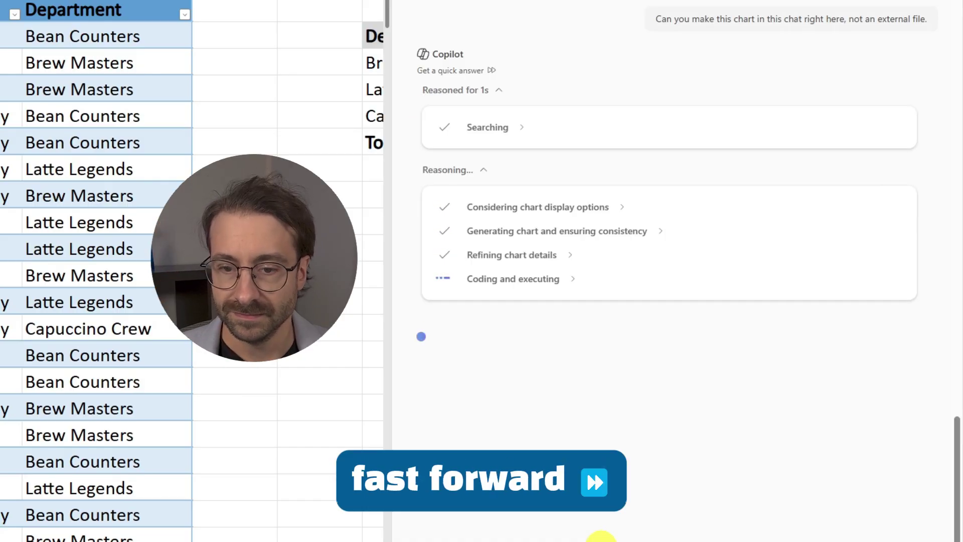
Copy the bar chart image from Copilot's answer and paste it over the table on the coffee_shop_sales_data sheet.
scroll(579, 300, "down", 5)
scroll(579, 300, "down", 2)
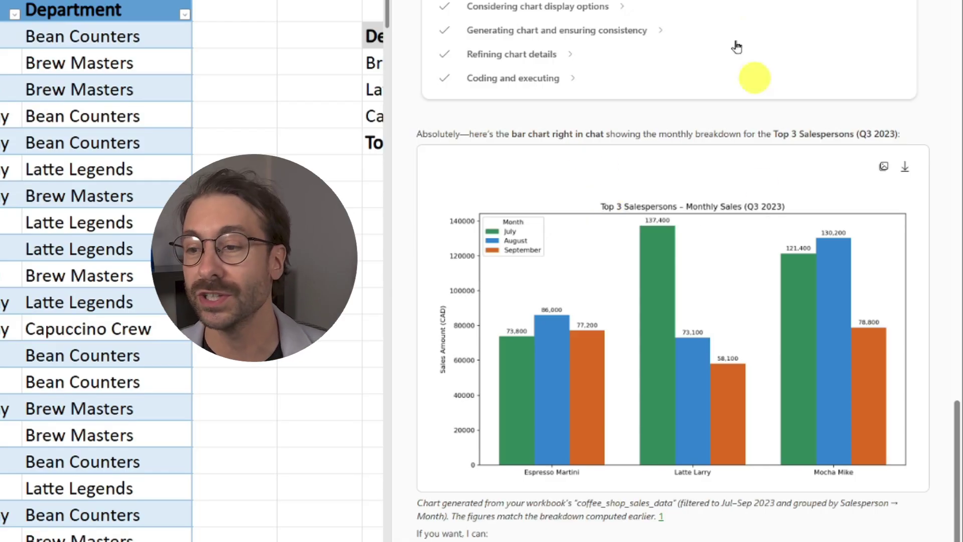
left_click(883, 168)
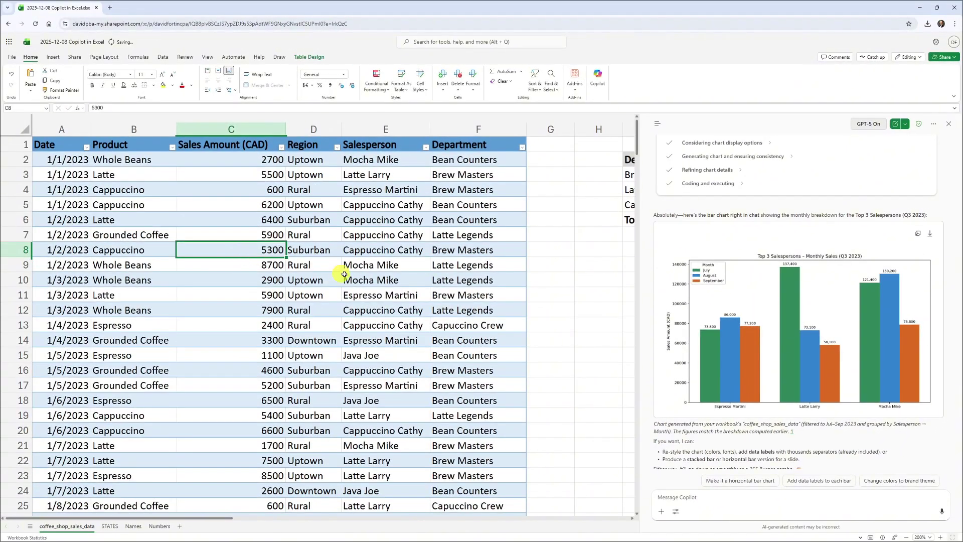
key("ctrl+v")
left_click_drag(318, 310, 4, 154)
left_click_drag(90, 169, 236, 258)
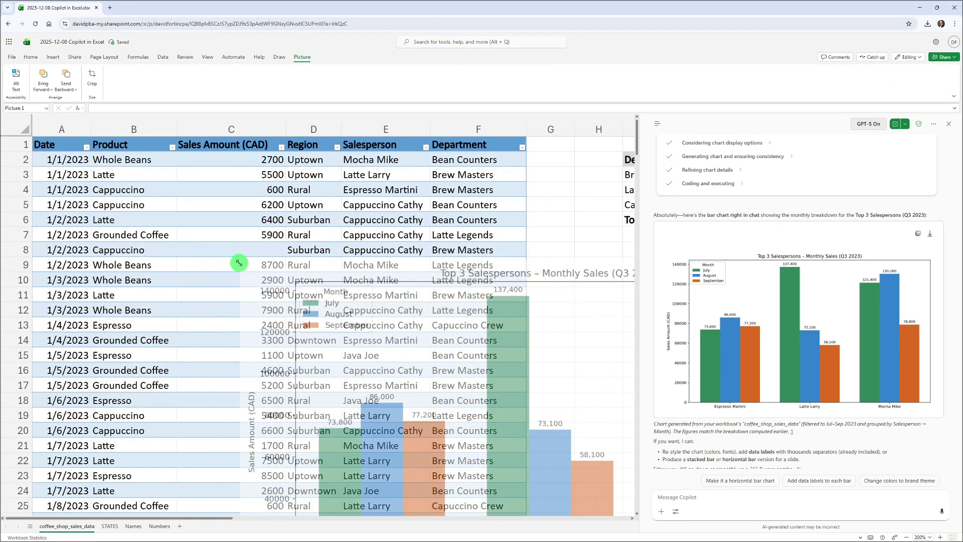
left_click(439, 241)
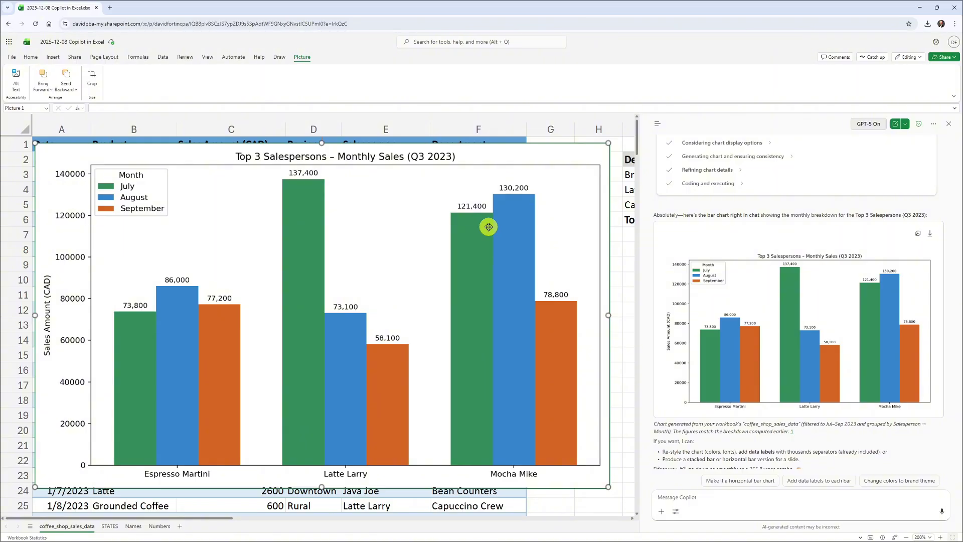
Reposition the pasted chart picture over the sales table and delete it from the sheet.
key("ctrl+z")
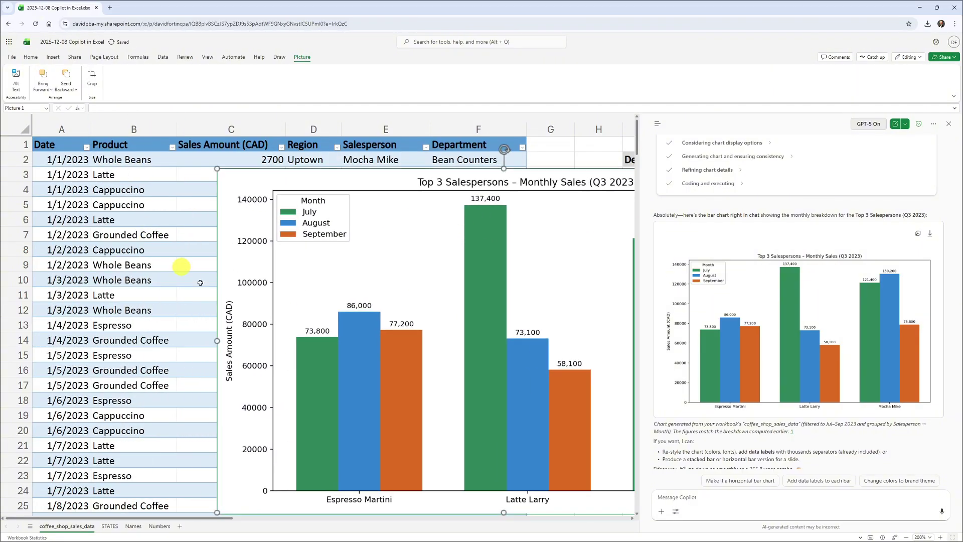
left_click_drag(353, 241, 260, 225)
left_click(186, 219)
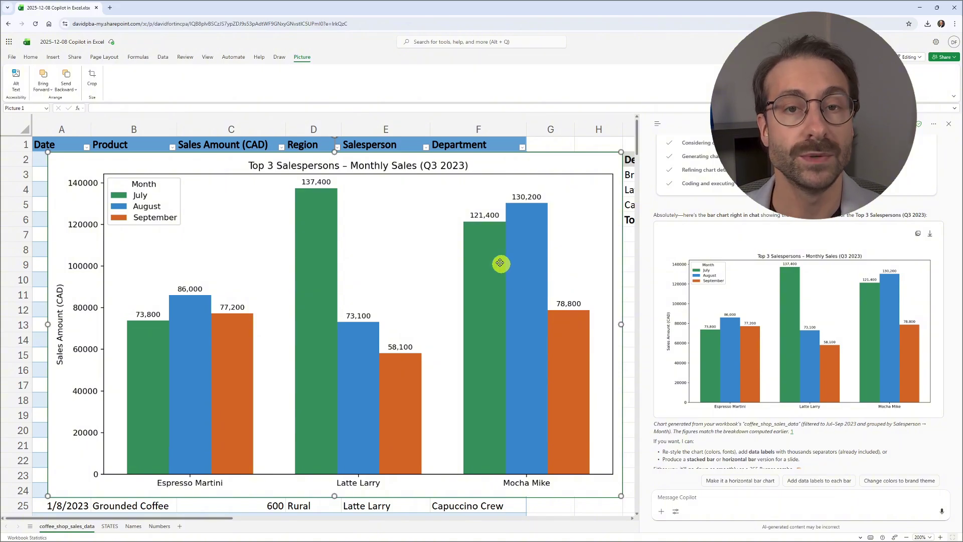
key("Delete")
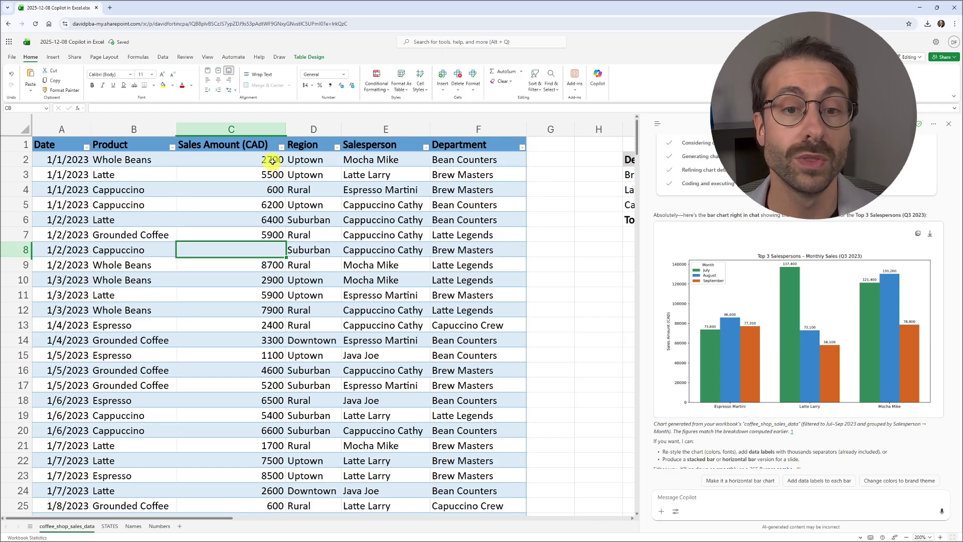
left_click(317, 161)
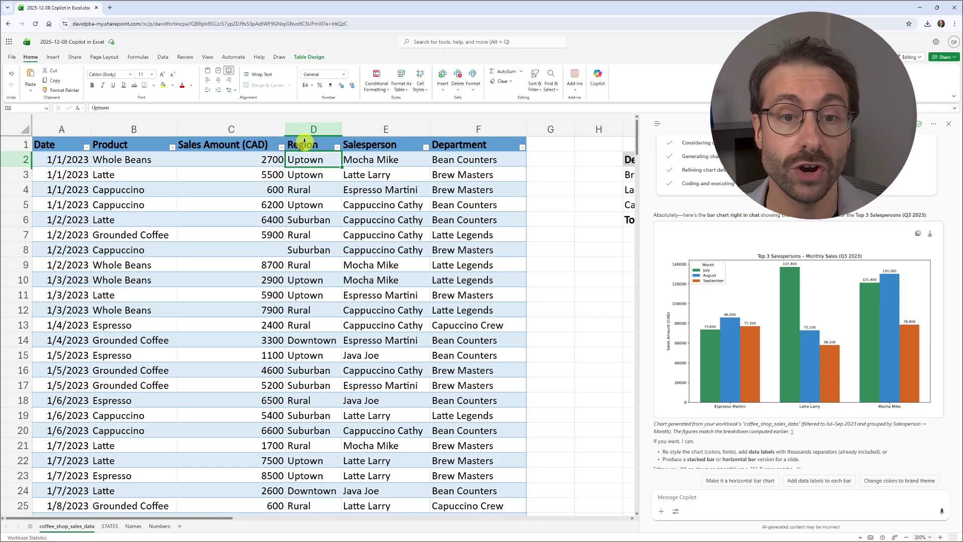
left_click(314, 177)
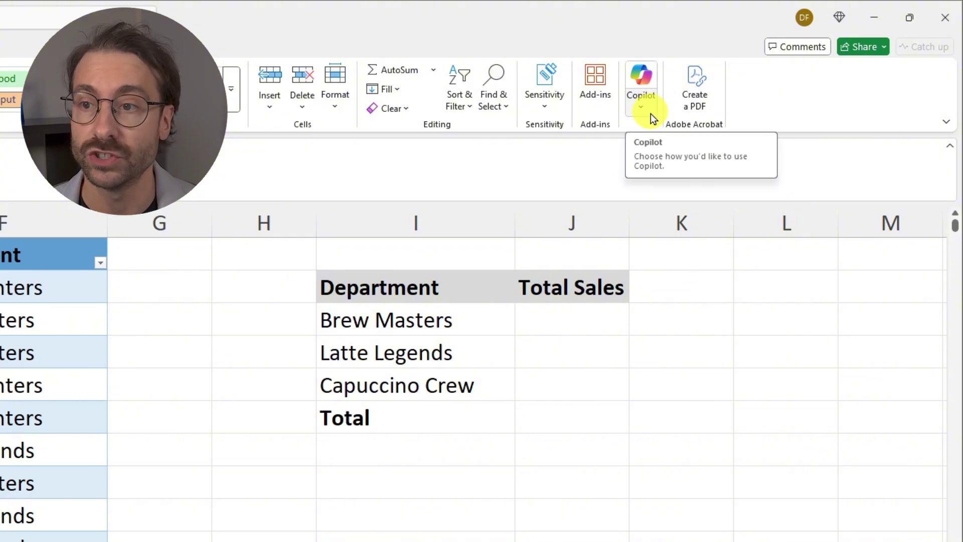
Open the Copilot chat pane in desktop Excel and widen it.
left_click(649, 111)
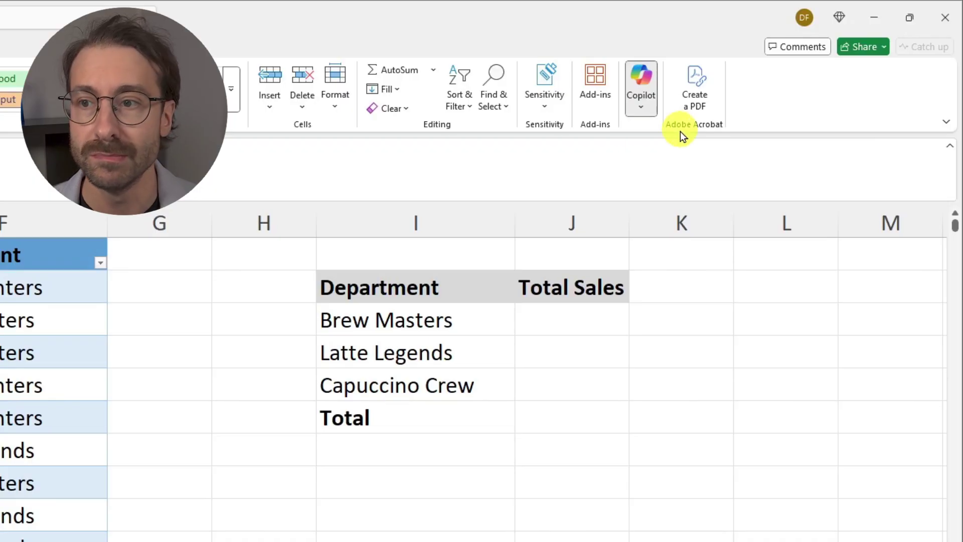
left_click(680, 132)
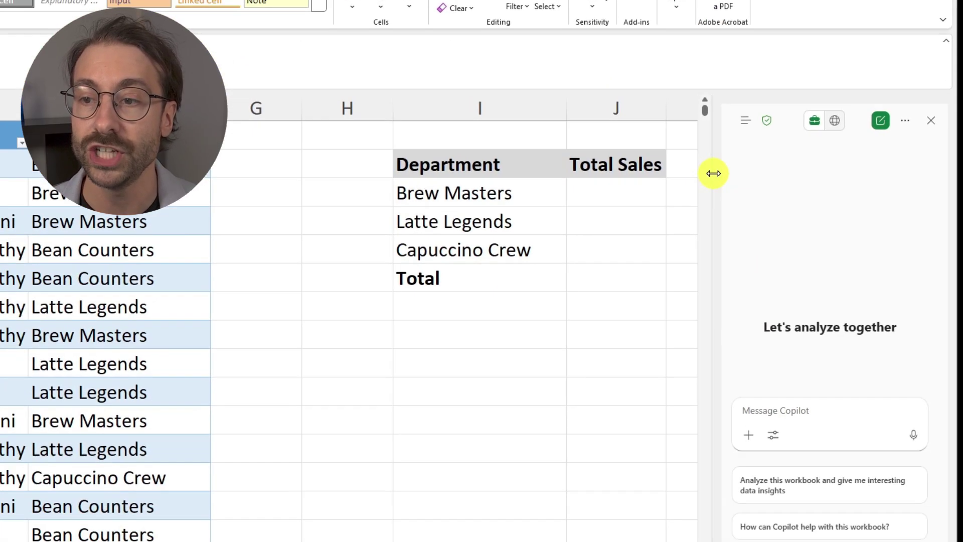
left_click_drag(713, 173, 432, 236)
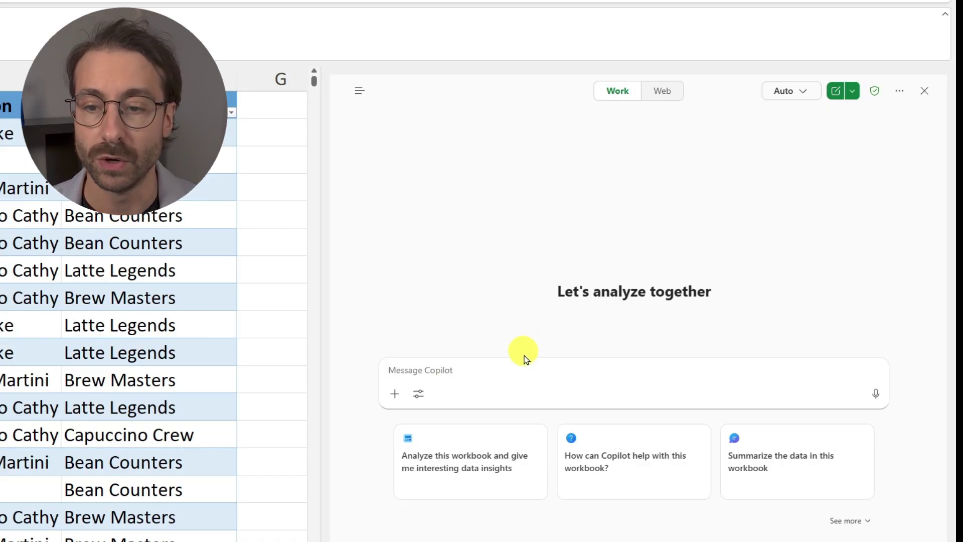
Switch Copilot to agent mode and submit "Create a sales summary dashboard based on the SALES_DATA table. Make sure it looks great.".
left_click(420, 401)
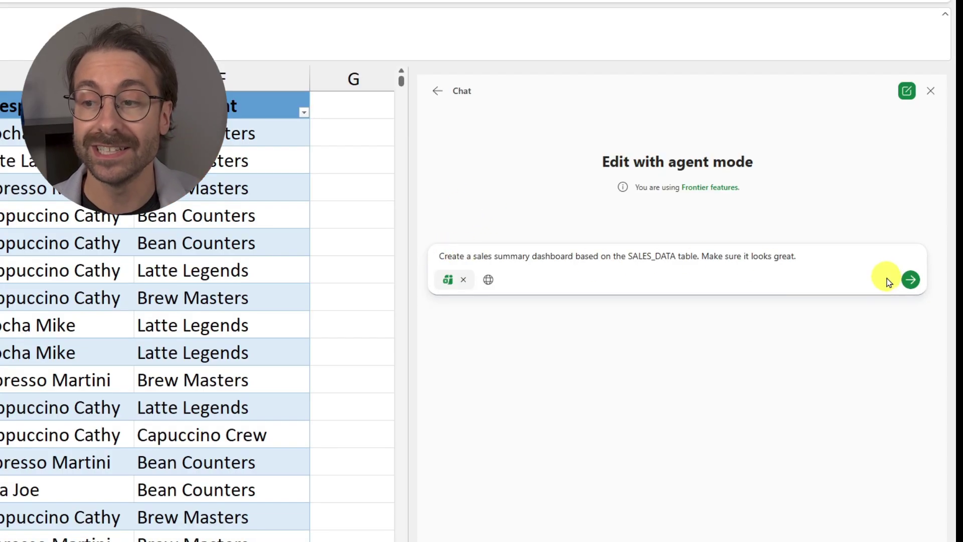
left_click(910, 279)
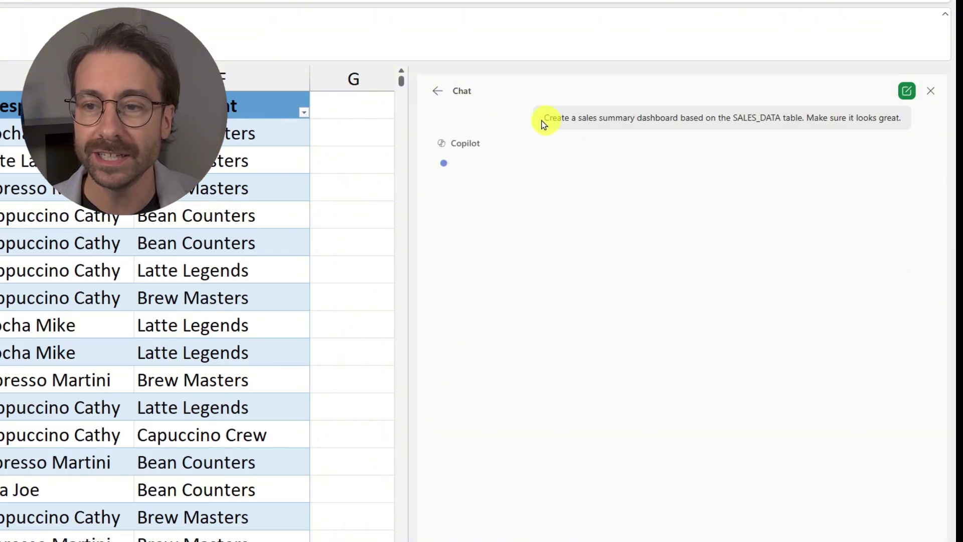
left_click_drag(545, 118, 793, 118)
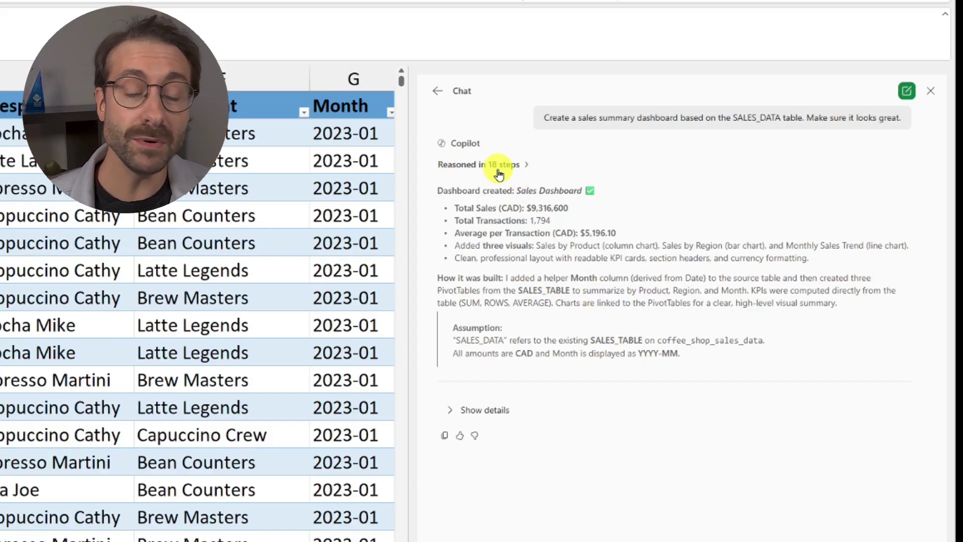
Examine the helper Month column in column G of the sales table.
left_click(351, 80)
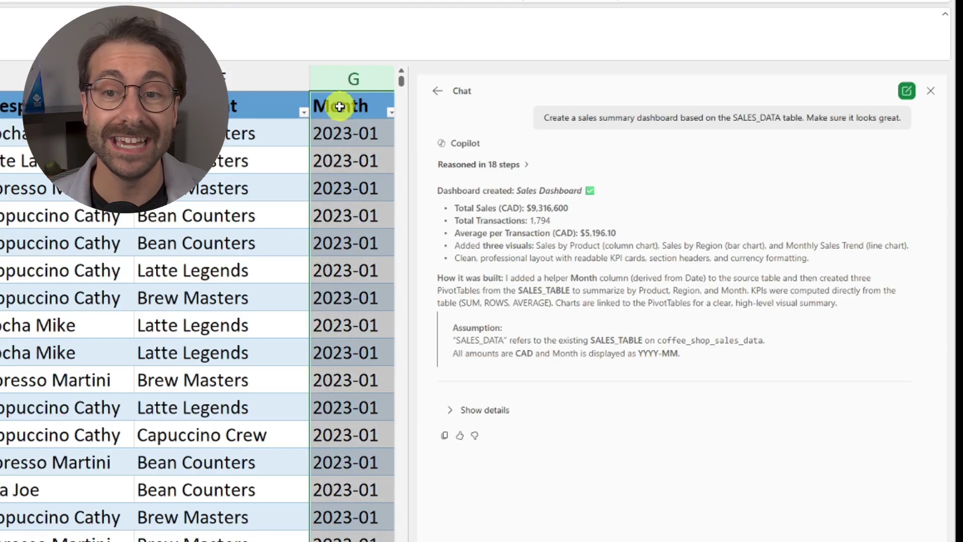
left_click(340, 106)
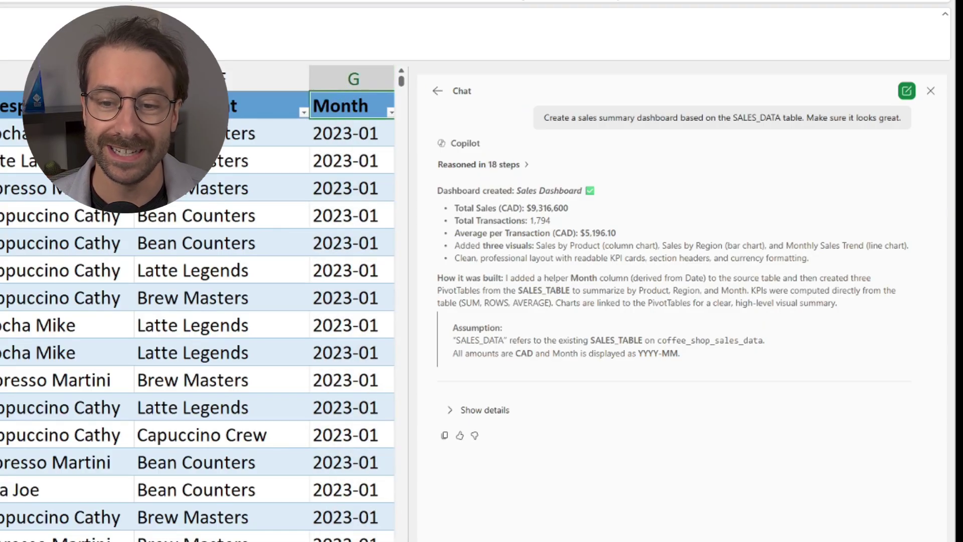
scroll(242, 453, "right", 3)
left_click_drag(401, 96, 426, 84)
left_click(131, 233)
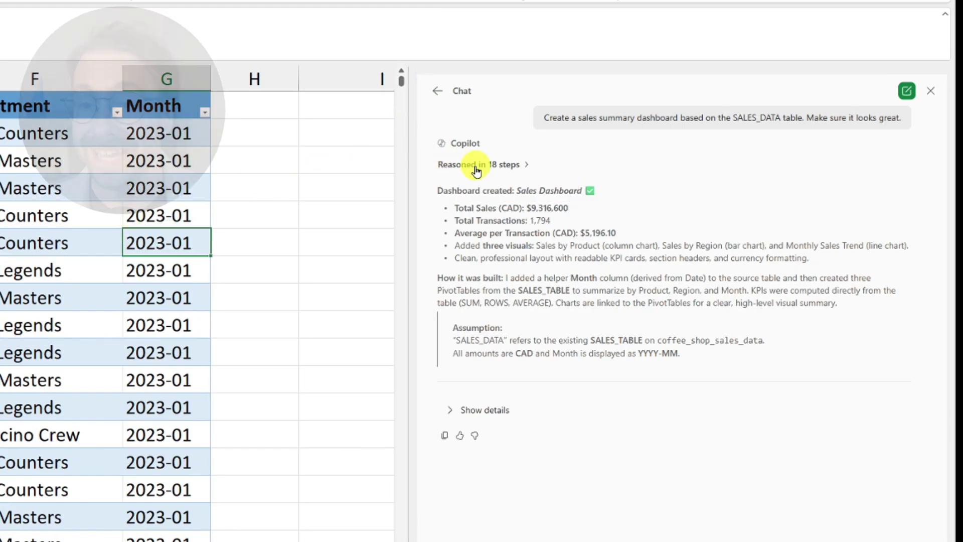
Expand Copilot's reasoning steps, read how the dashboard was planned and constructed, and collapse them again.
left_click(528, 166)
left_click_drag(904, 484, 881, 133)
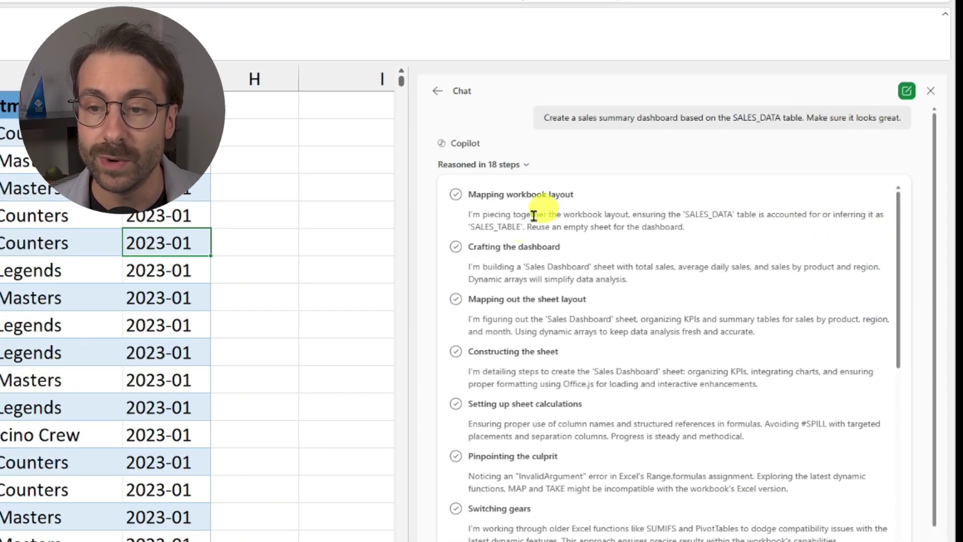
left_click_drag(435, 246, 564, 249)
left_click_drag(474, 351, 558, 351)
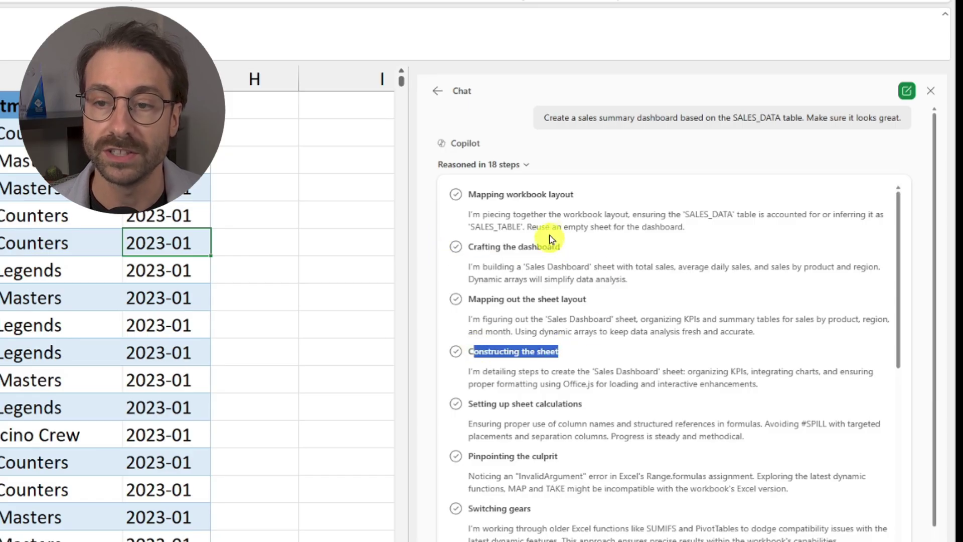
left_click(527, 165)
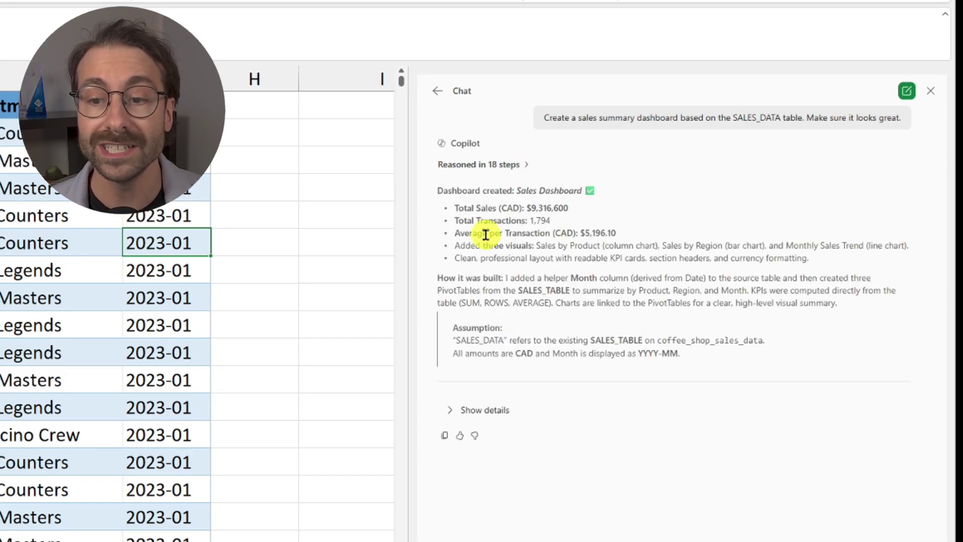
Show the details of Copilot's answer and read the source table, helper column and KPI formulas used.
left_click(450, 414)
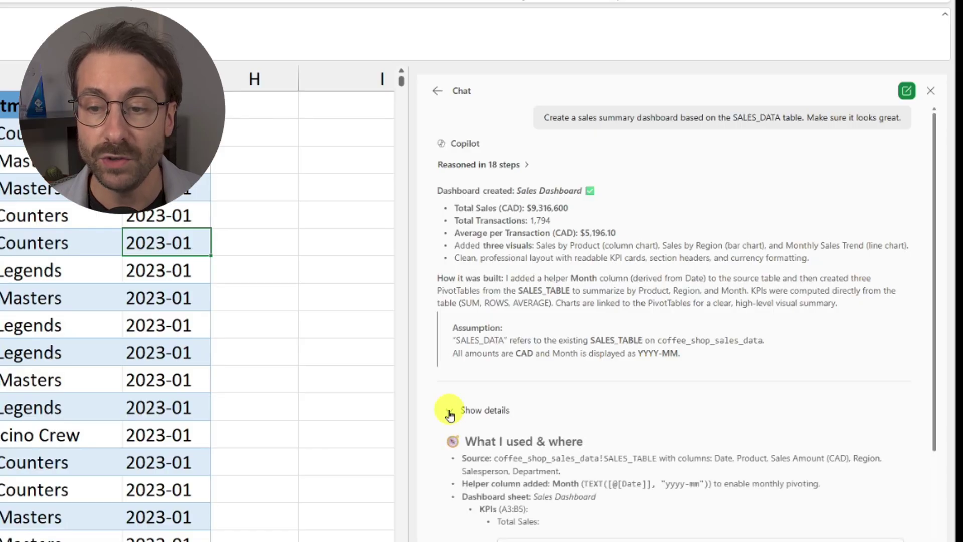
scroll(473, 316, "down", 3)
left_click_drag(463, 316, 651, 379)
left_click(653, 381)
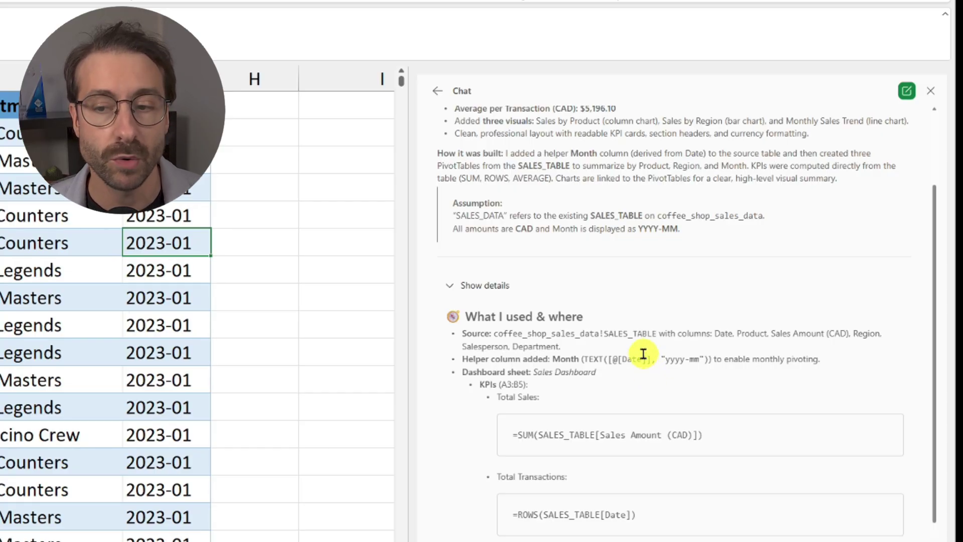
Read the remaining details of Copilot's dashboard answer and collapse them.
scroll(647, 374, "down", 6)
scroll(591, 413, "up", 10)
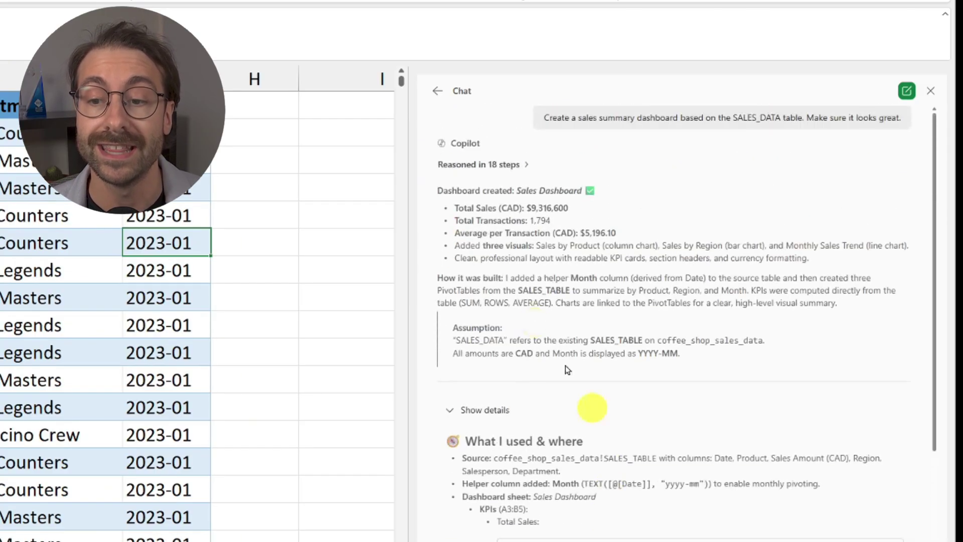
left_click(453, 415)
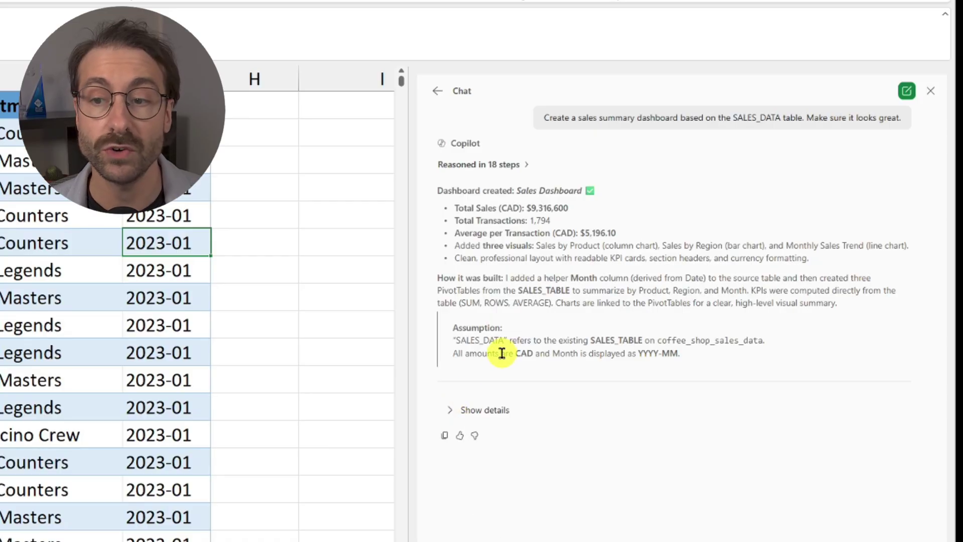
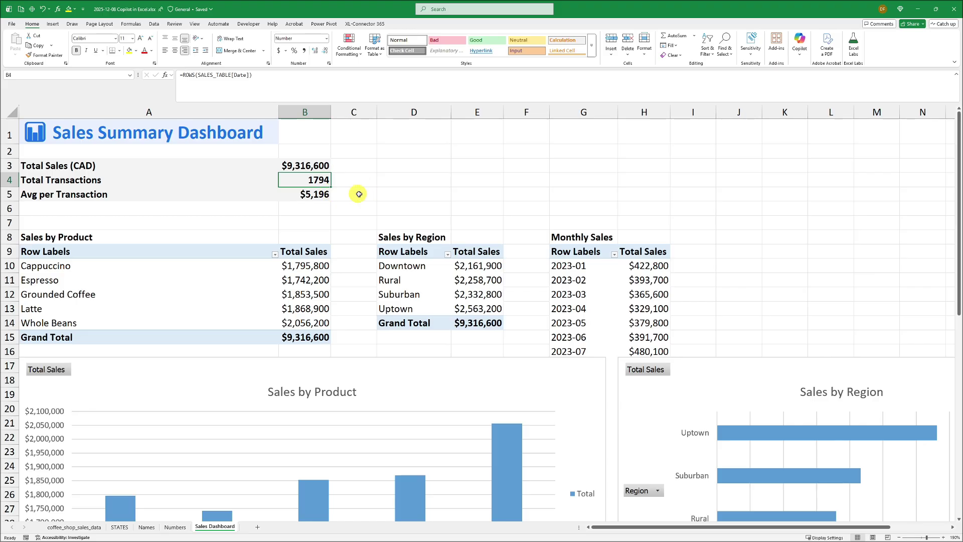
Inspect the average-per-transaction formula and the Sales by Product PivotTable on the Sales Dashboard sheet.
left_click(299, 196)
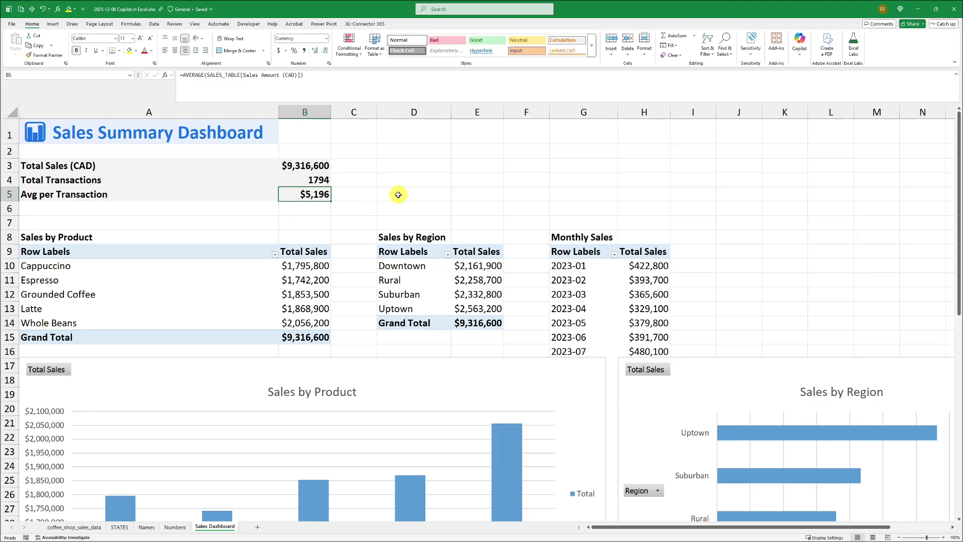
left_click_drag(53, 236, 318, 336)
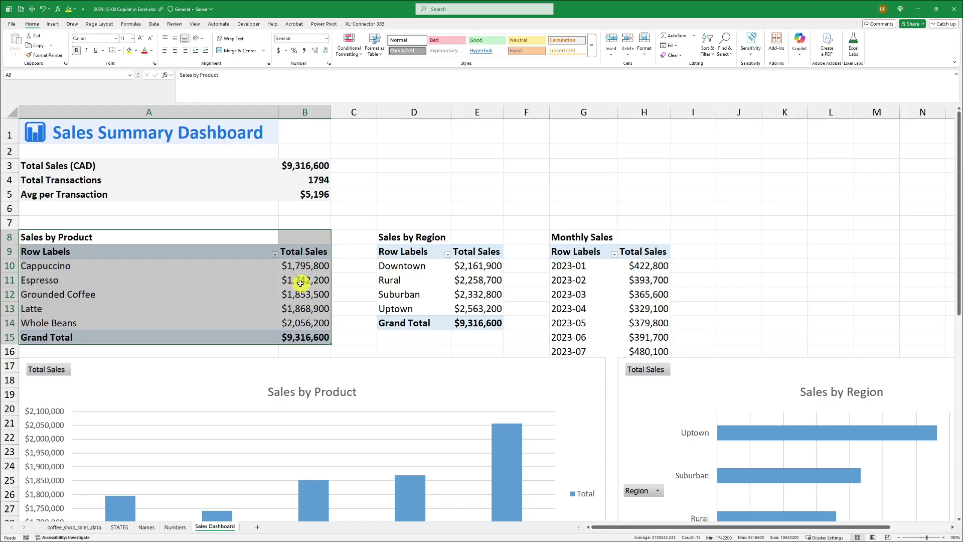
left_click_drag(78, 264, 318, 318)
left_click(301, 308)
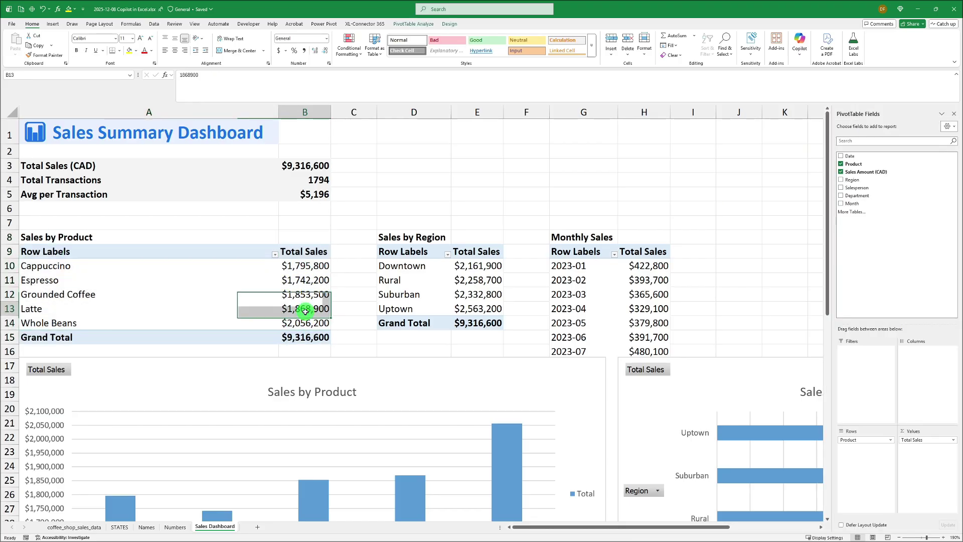
left_click(361, 193)
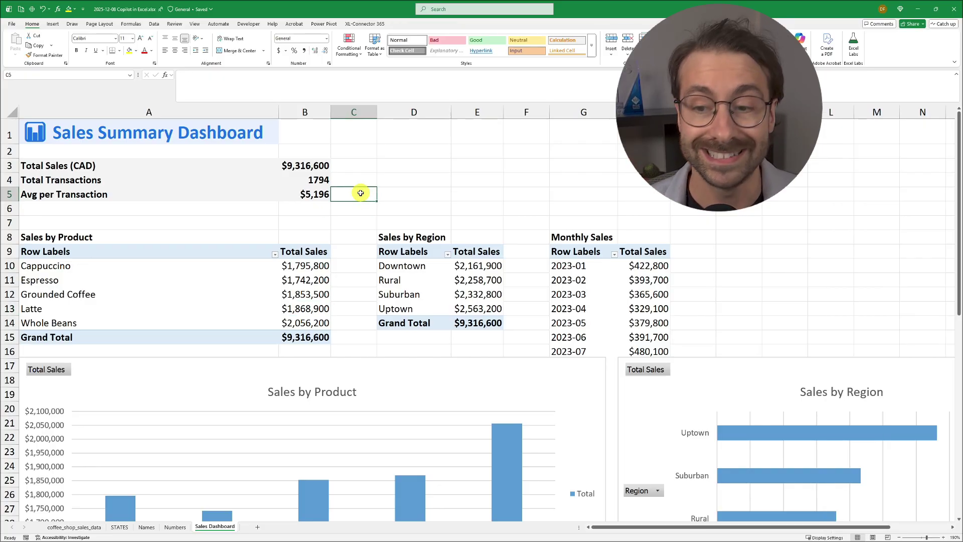
Filter the Sales by Product PivotTable and its linked chart to Espresso and Grounded Coffee only.
scroll(366, 190, "down", 4)
left_click(248, 212)
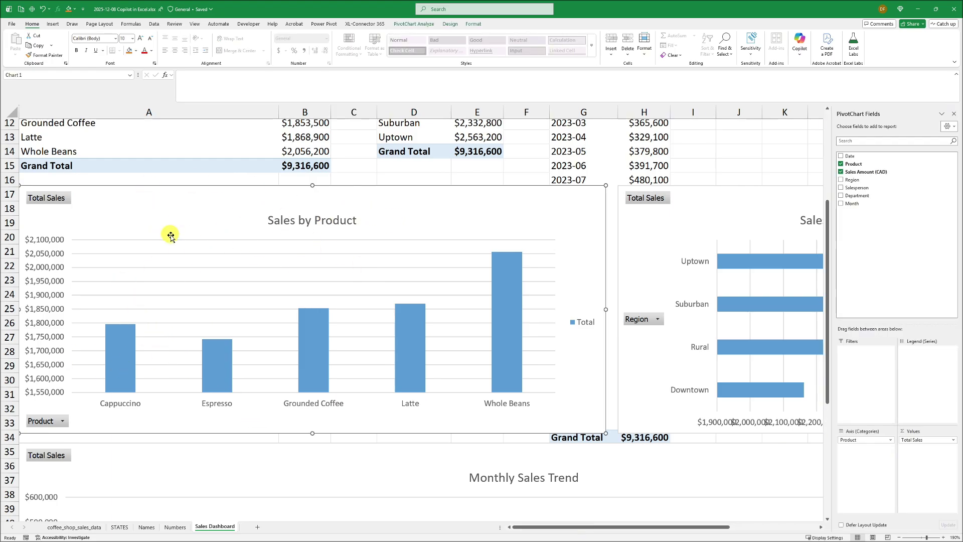
scroll(171, 235, "up", 1)
left_click(148, 150)
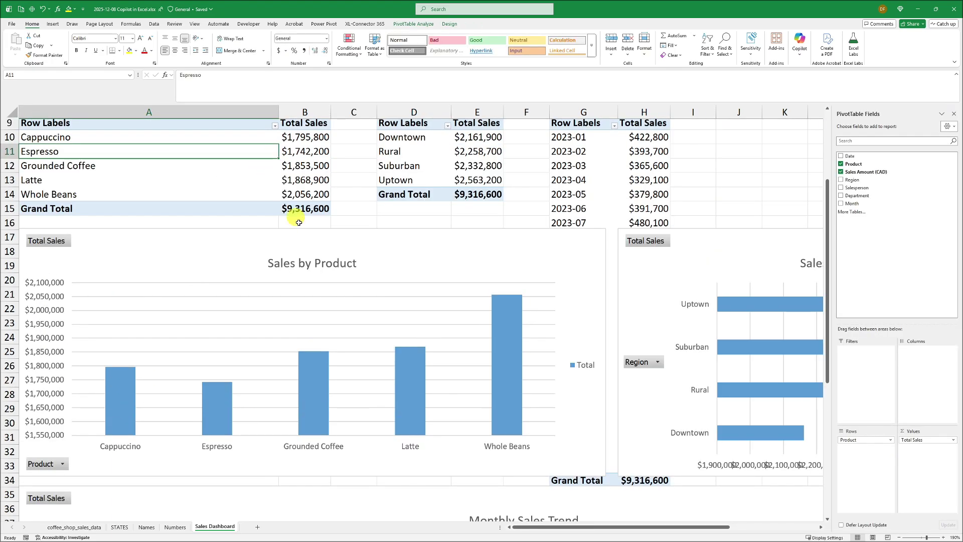
left_click(304, 237)
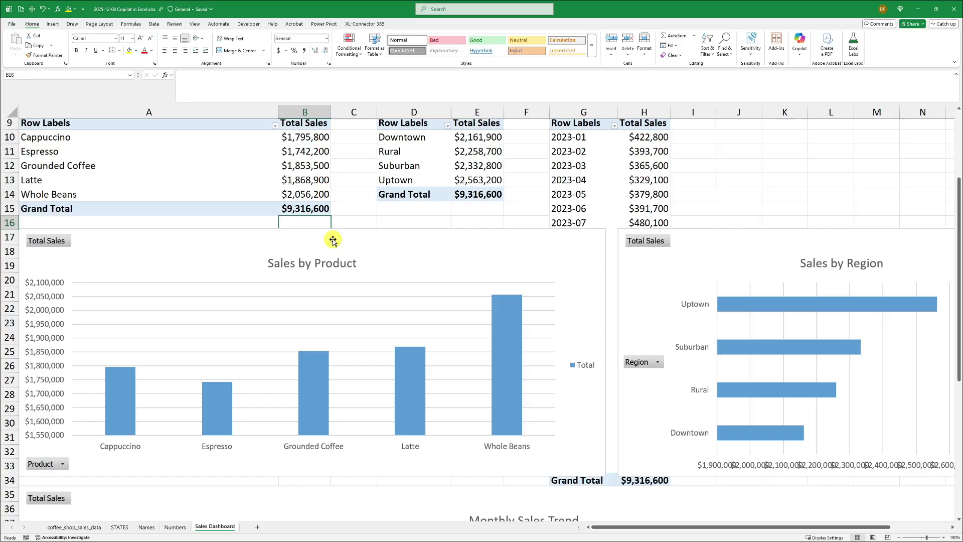
left_click(275, 126)
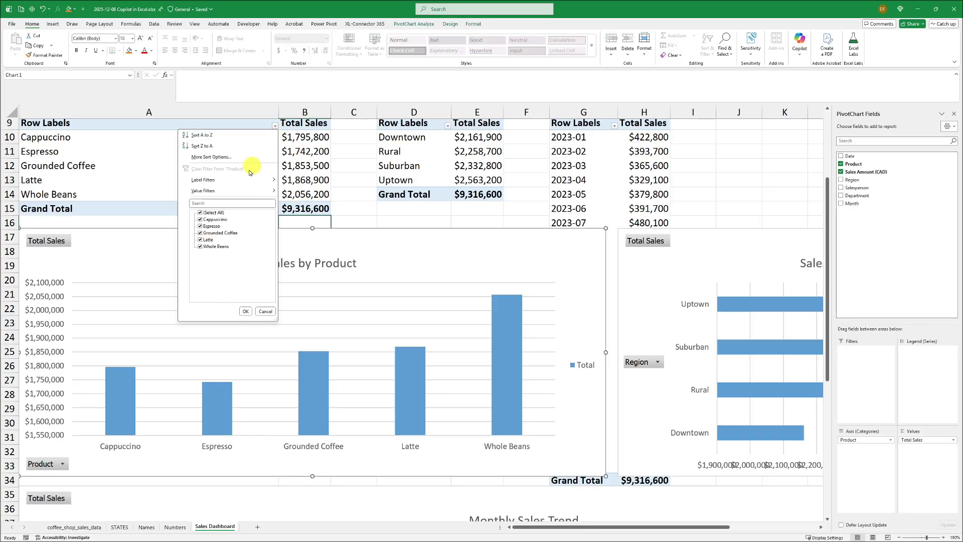
left_click(200, 213)
left_click(200, 234)
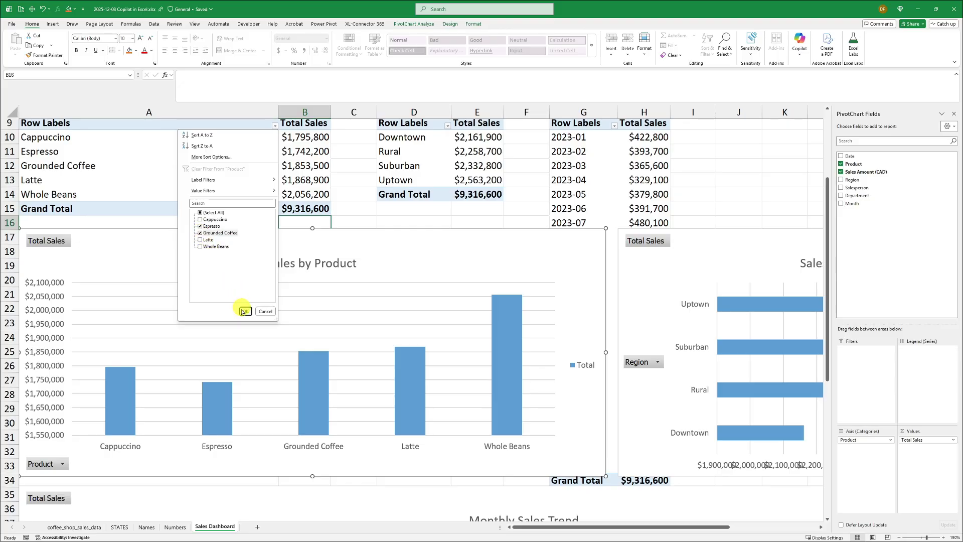
left_click(245, 312)
left_click(328, 205)
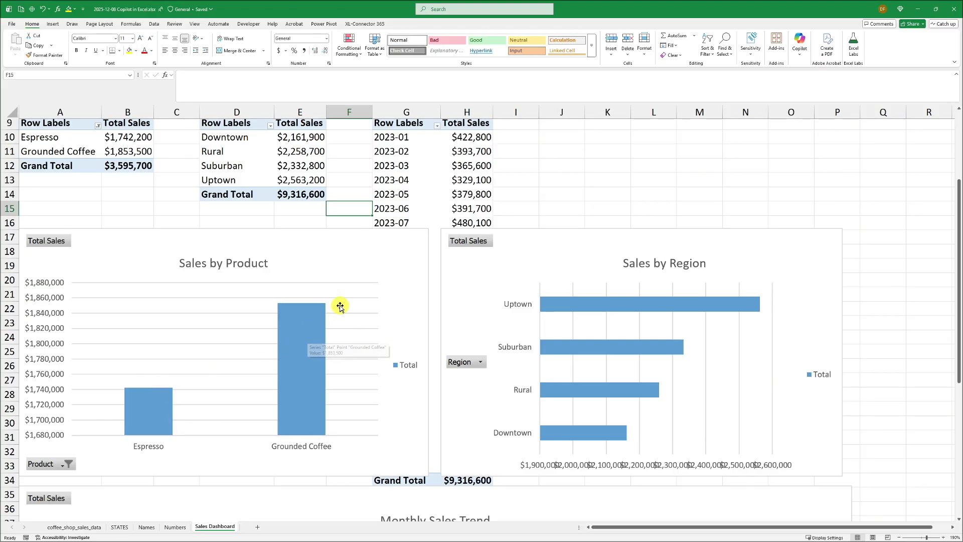
Examine the Monthly Sales Trend chart and compare it with the helper Month column on the coffee_shop_sales_data sheet.
scroll(338, 301, "down", 7)
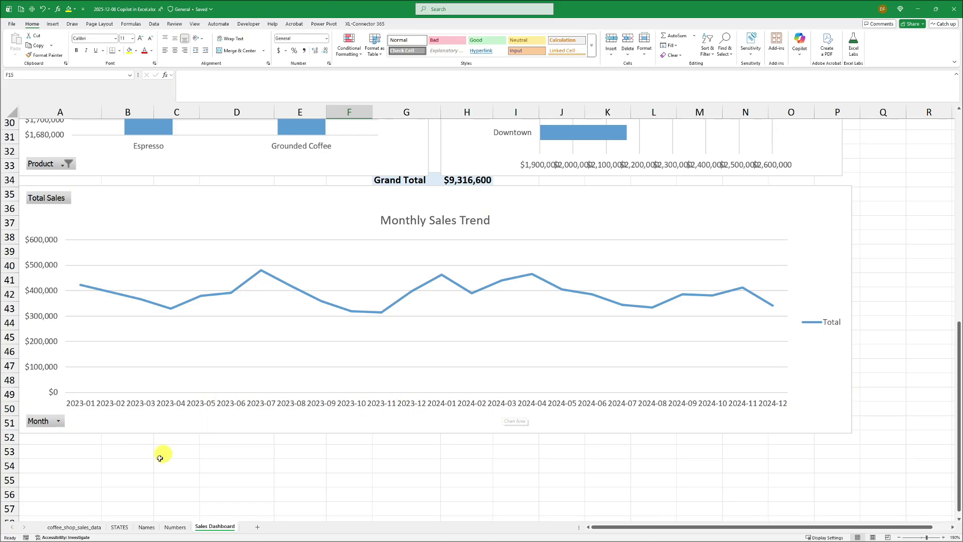
left_click(97, 530)
left_click(491, 115)
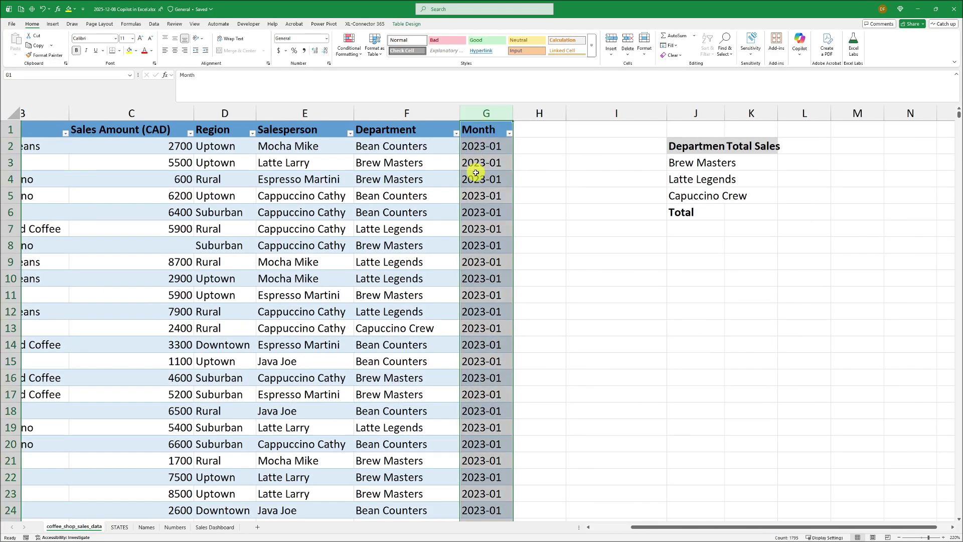
left_click(219, 528)
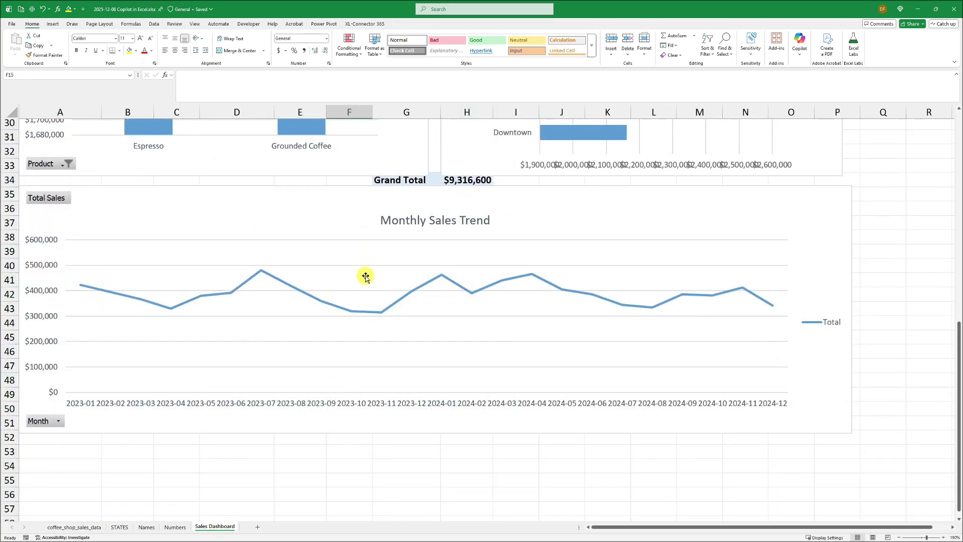
scroll(365, 275, "up", 10)
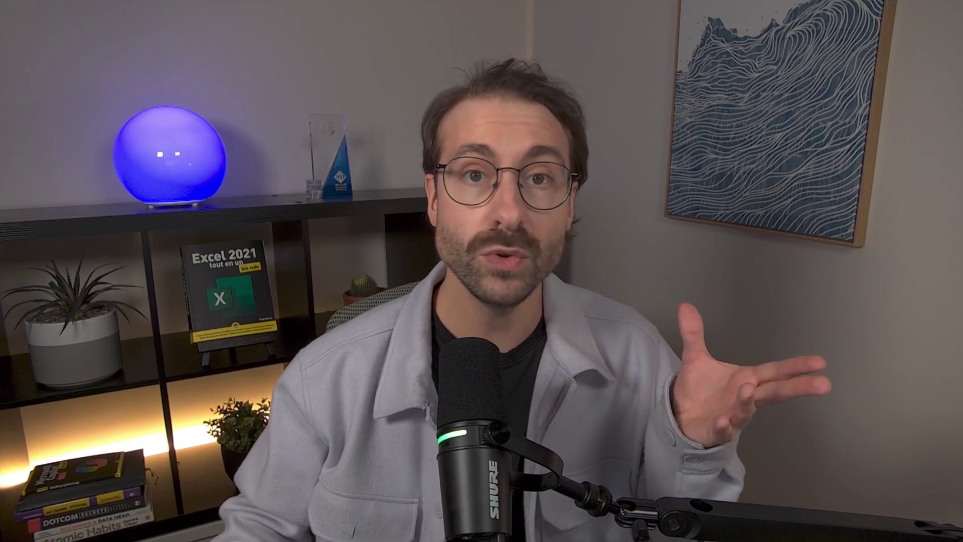
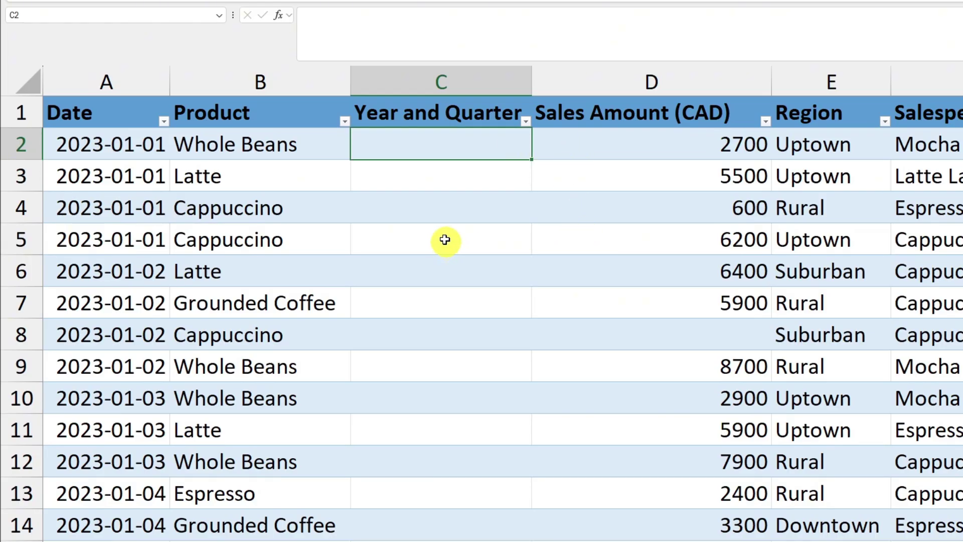
type("=")
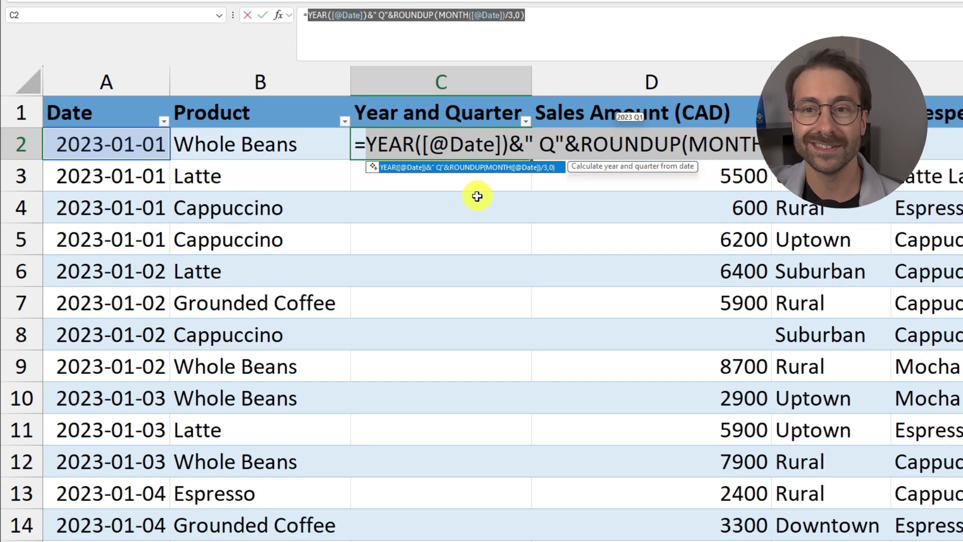
key("Return")
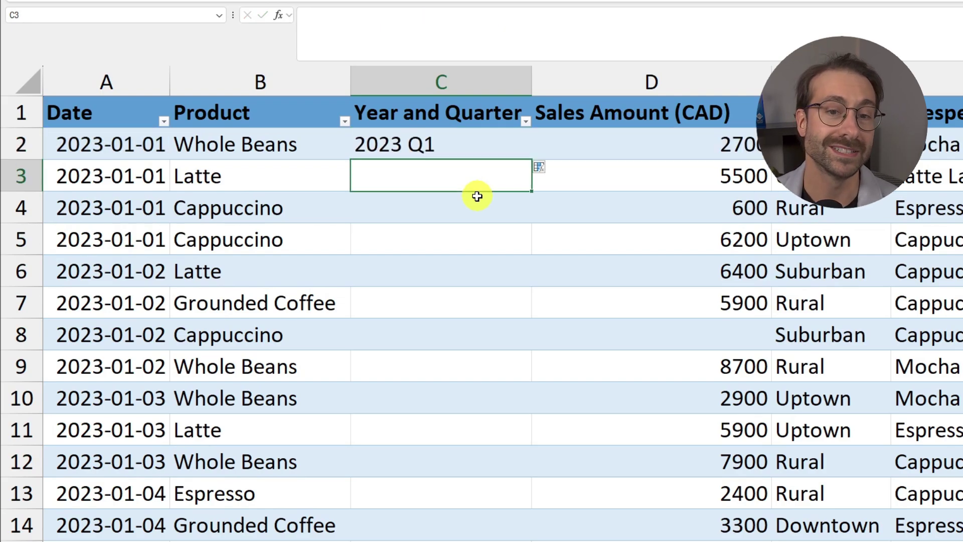
left_click(519, 147)
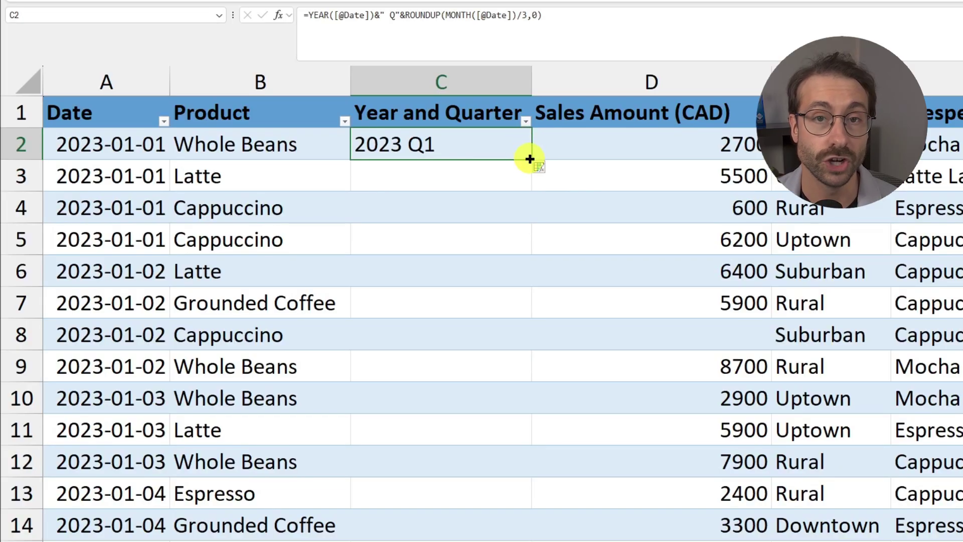
double_click(530, 159)
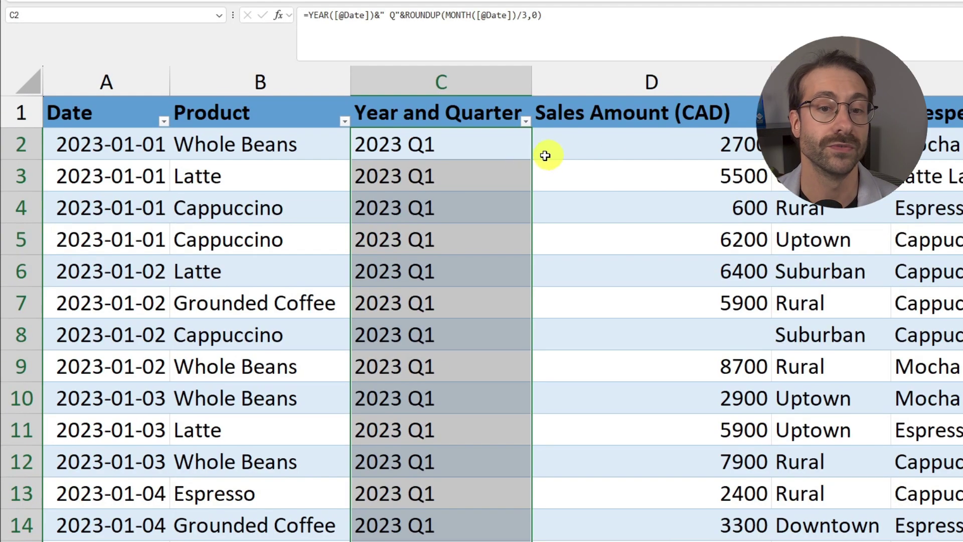
left_click(490, 144)
left_click(477, 172)
left_click(479, 141)
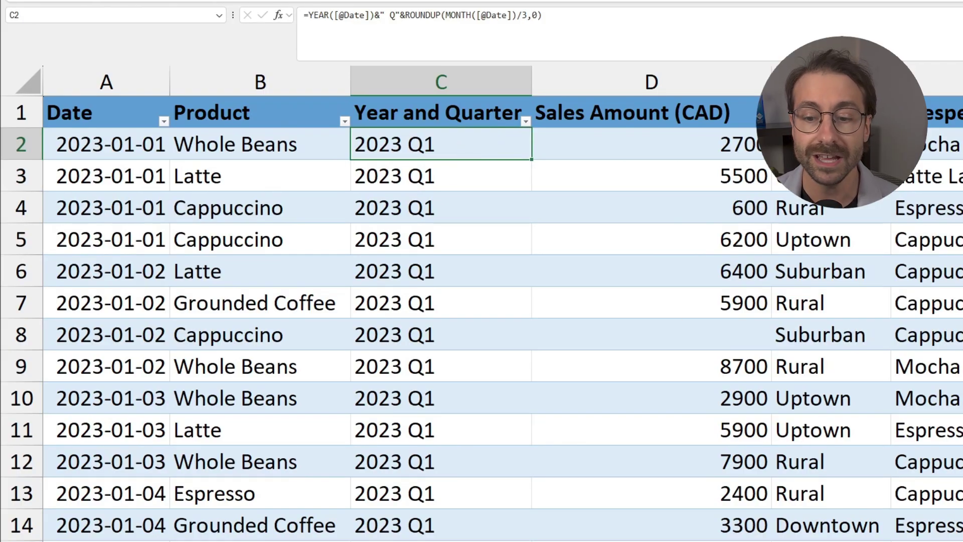
Widen column L of the department summary table so the Total Sales heading fits.
scroll(502, 301, "right", 5)
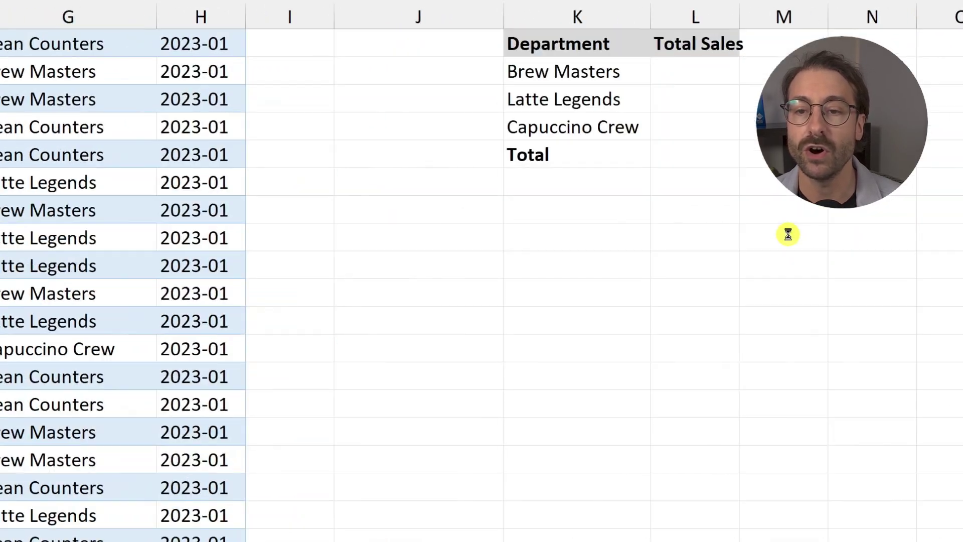
scroll(881, 209, "up", 1)
left_click(788, 205)
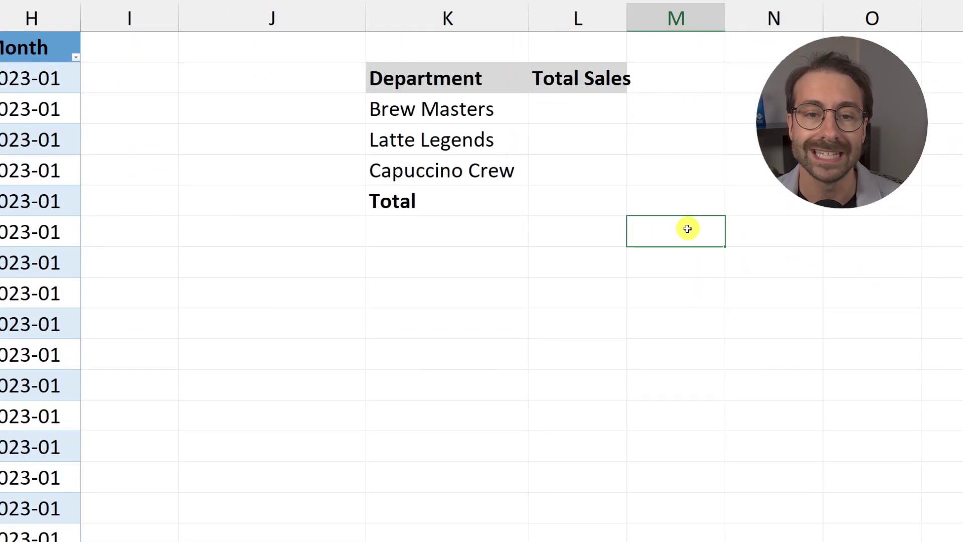
left_click_drag(567, 74, 595, 171)
left_click_drag(469, 189, 564, 101)
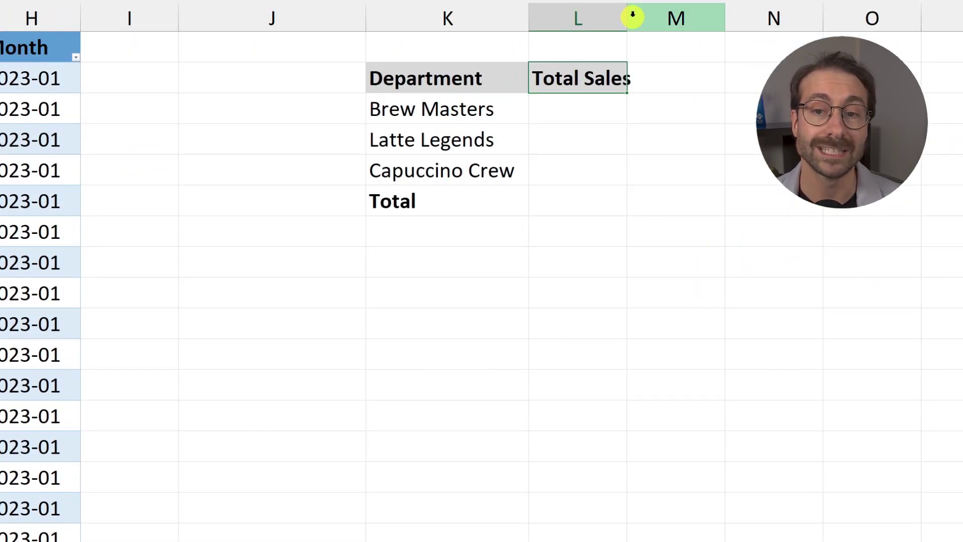
left_click_drag(632, 15, 657, 15)
left_click(681, 113)
Enter the suggested formula =SUMIFS(SALES_TABLE[Sales Amount (CAD)],SALES_TABLE[Department],K3) as the Total Sales for Brew Masters in L3.
left_click(596, 108)
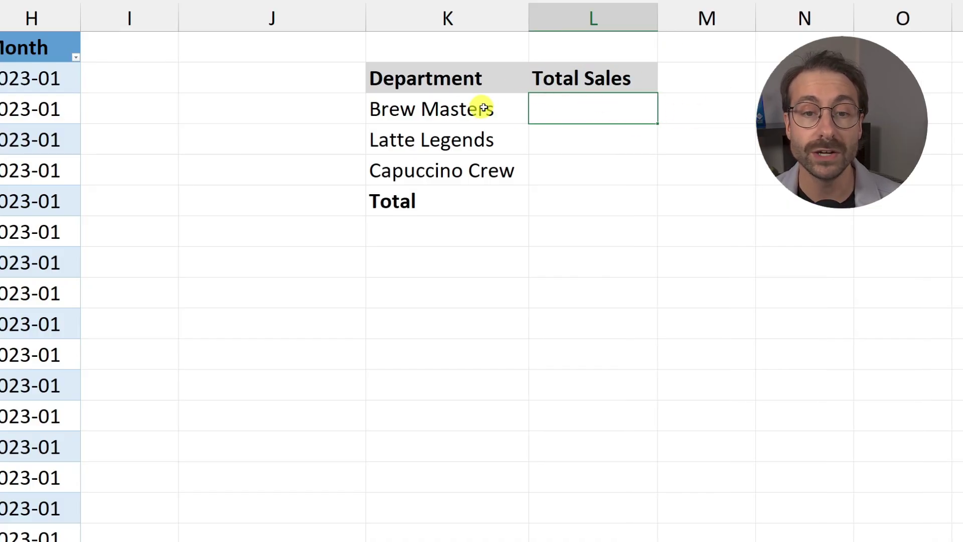
left_click(432, 85)
left_click_drag(446, 119, 449, 176)
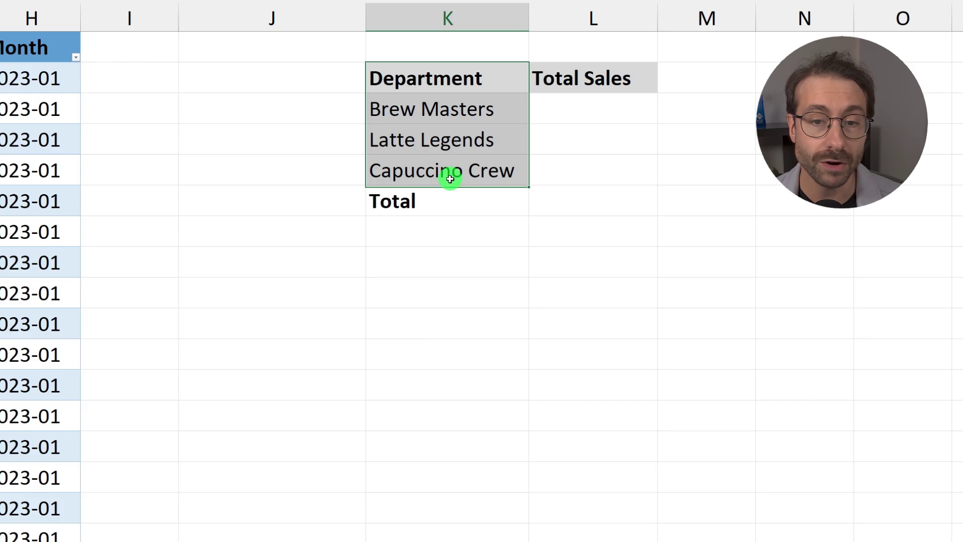
left_click(576, 99)
left_click(576, 106)
type("=")
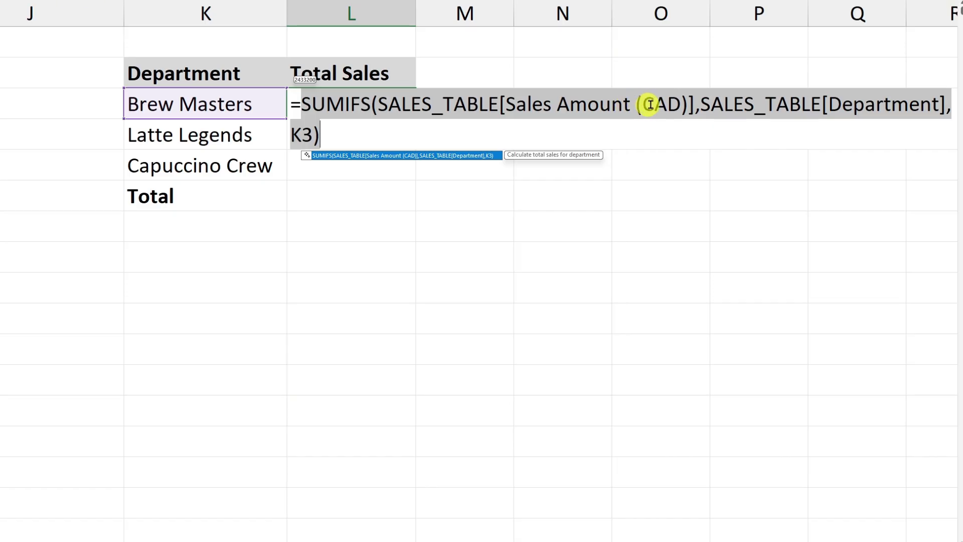
scroll(743, 533, "left", 8)
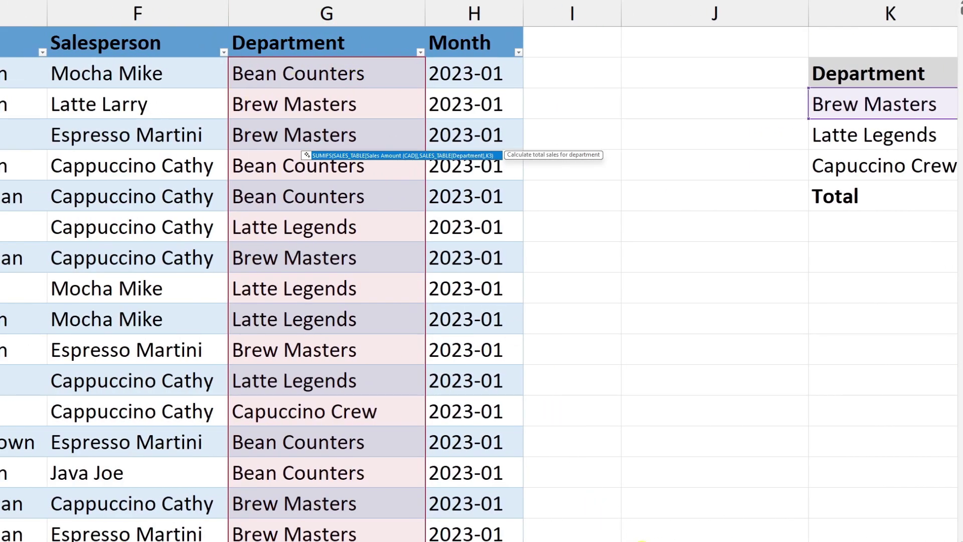
scroll(597, 503, "right", 3)
key("Tab")
key("Return")
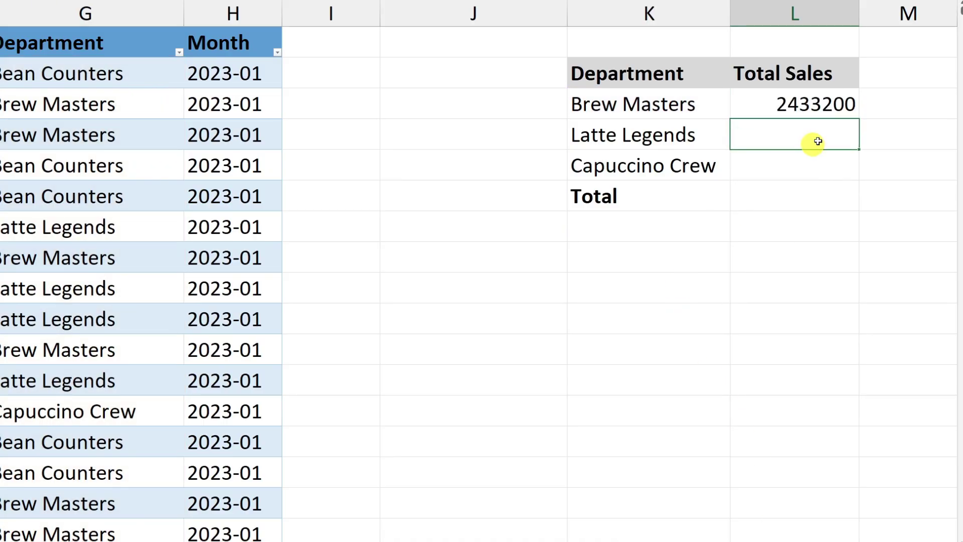
Copy the Brew Masters Total Sales formula down to Latte Legends and Capuccino Crew, and check the filled cells.
left_click(787, 104)
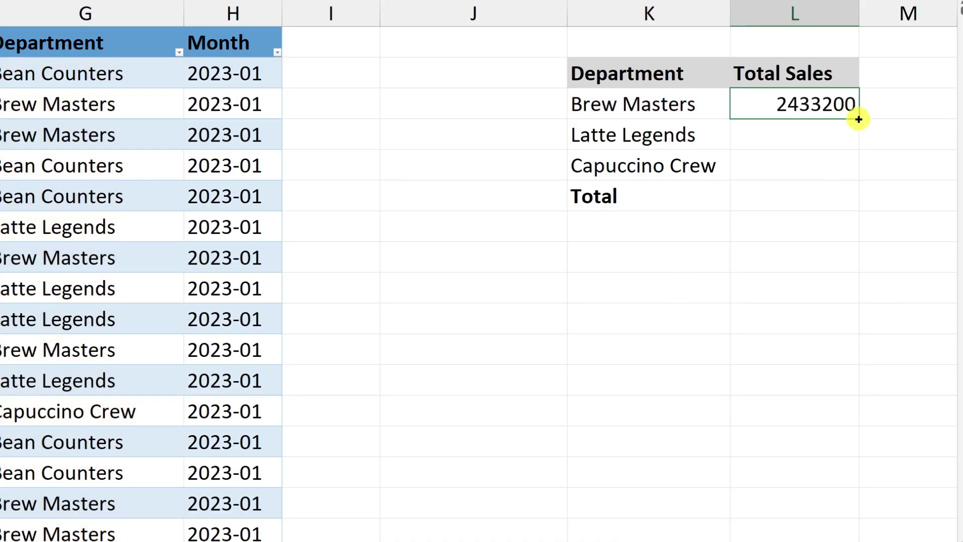
left_click_drag(858, 119, 858, 180)
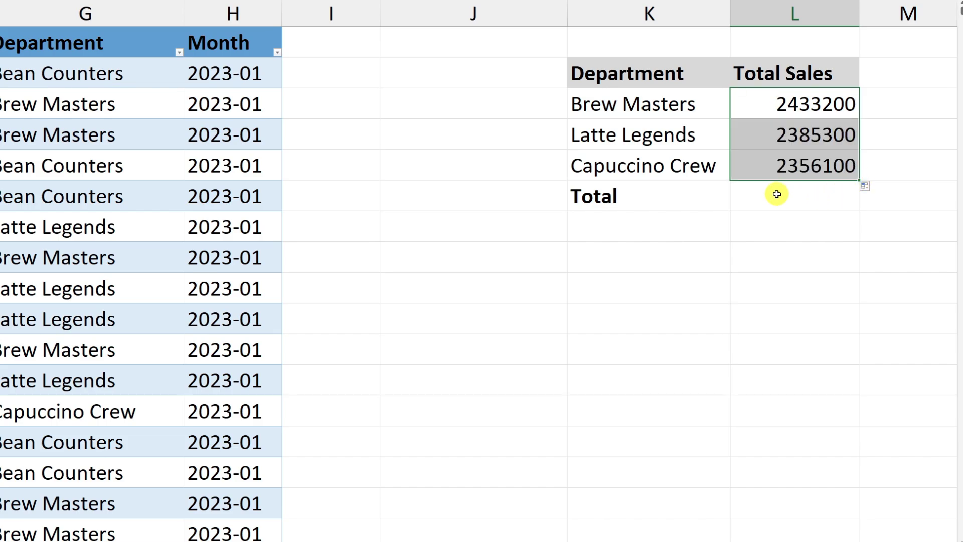
left_click(778, 161)
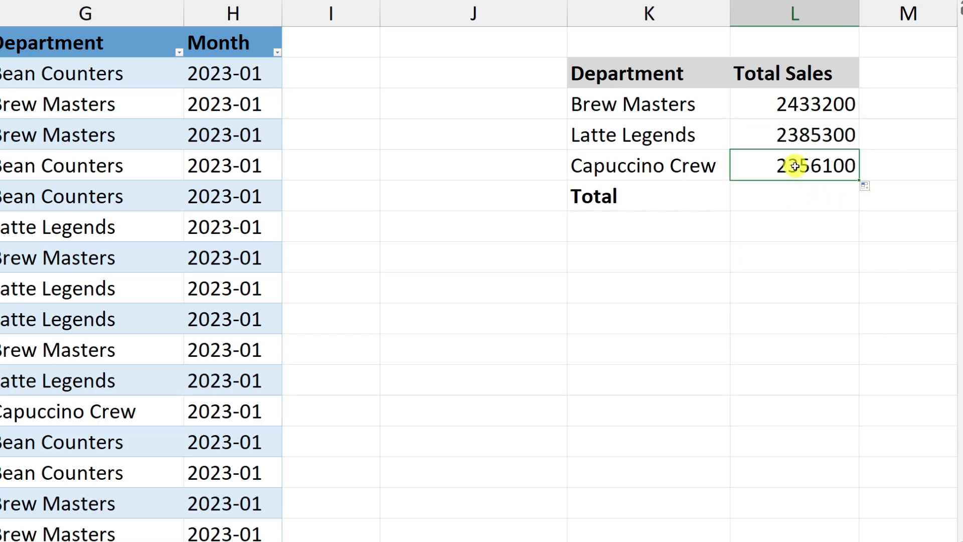
left_click(790, 132)
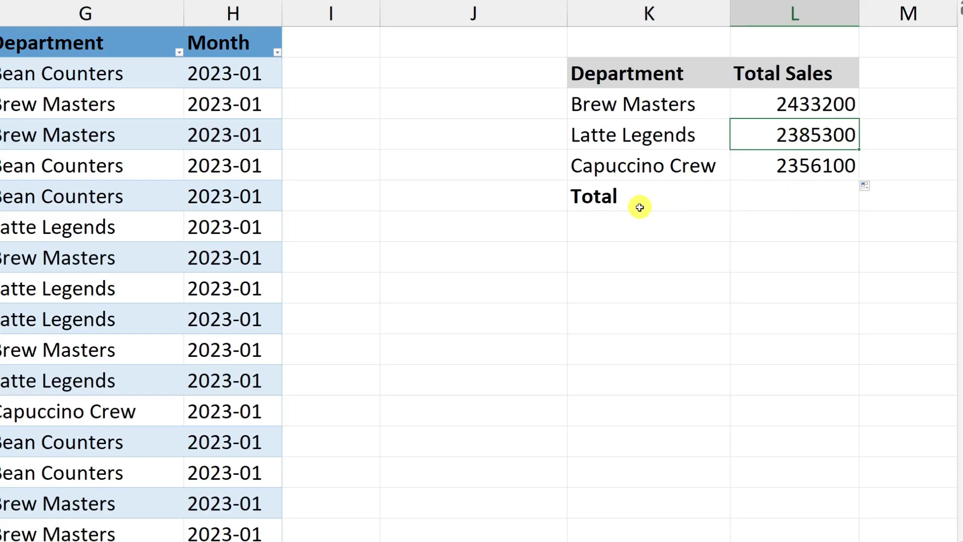
Try Copilot's suggested formula for the department table's Total in L6, and clear the cell.
left_click(678, 290)
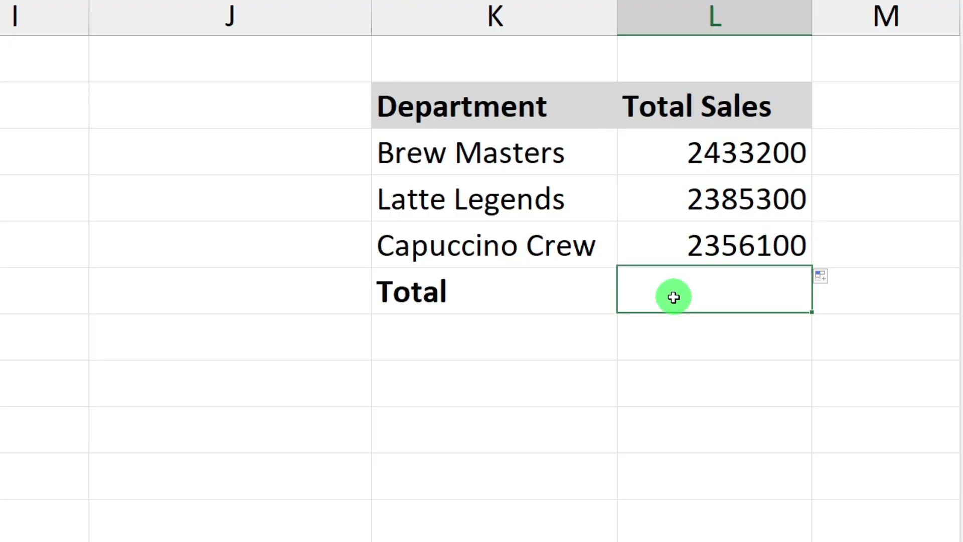
type("=")
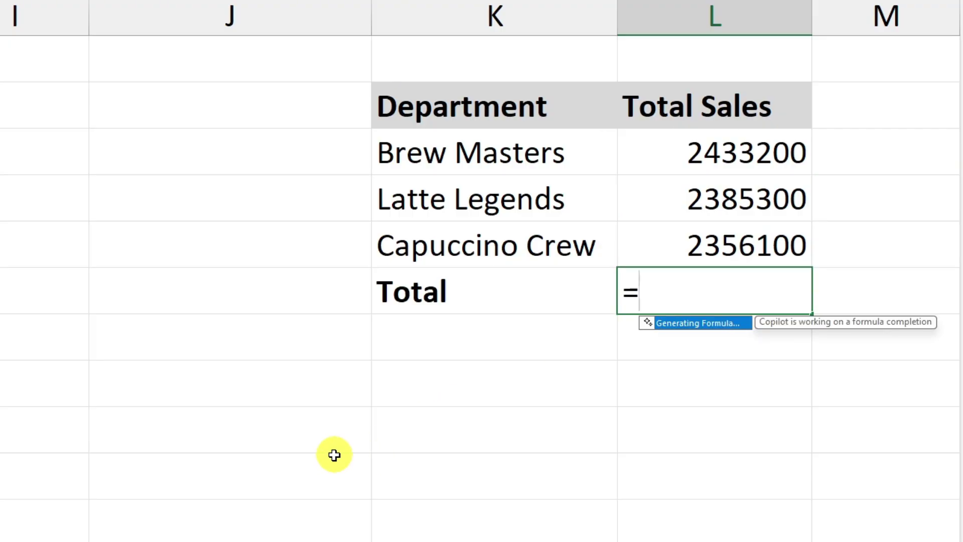
key("Tab")
key("Return")
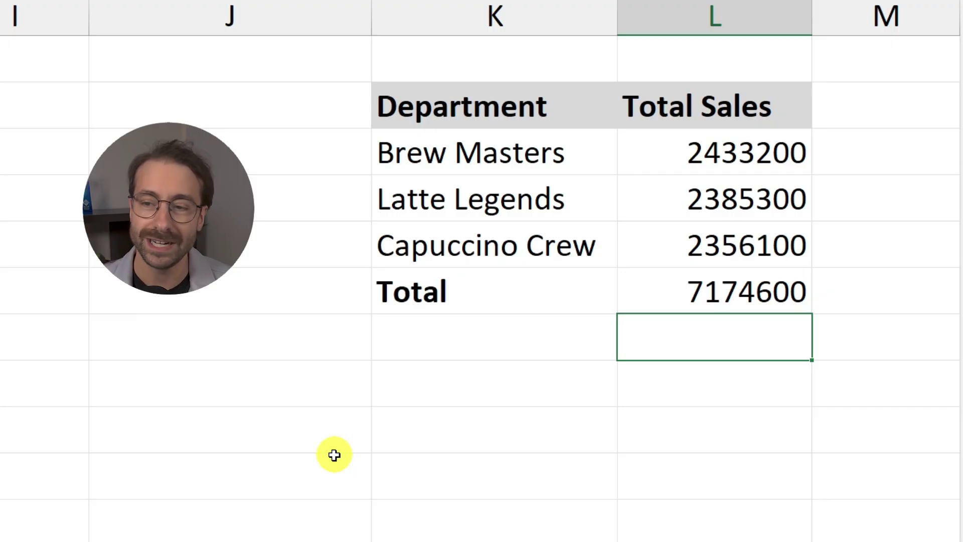
key("Up")
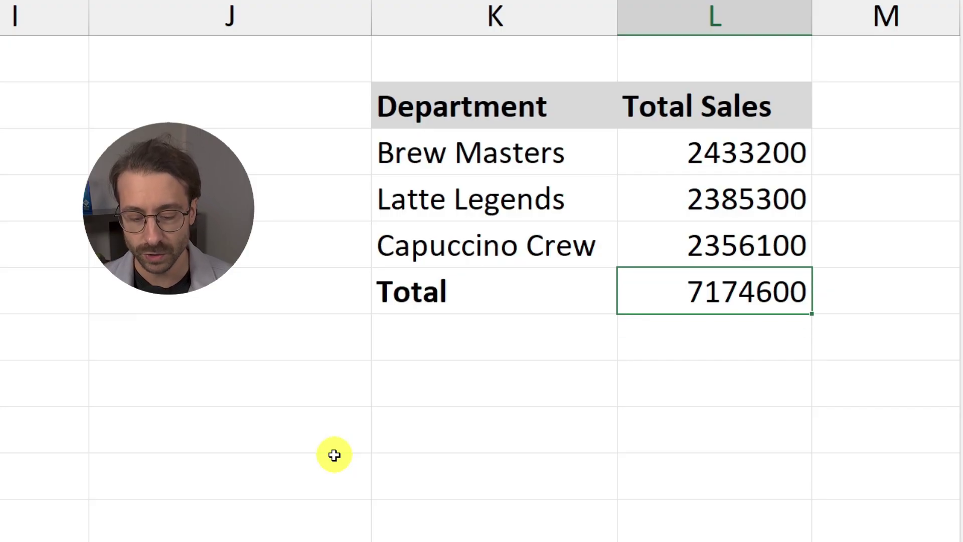
key("Delete")
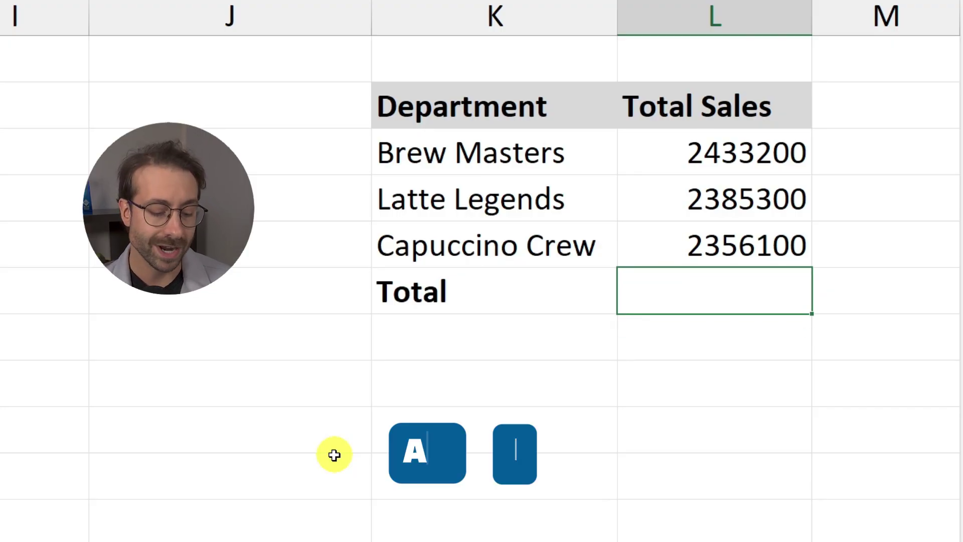
Insert the AutoSum formula =SUM(L3:L5) as the Total in L6.
key("alt+equal")
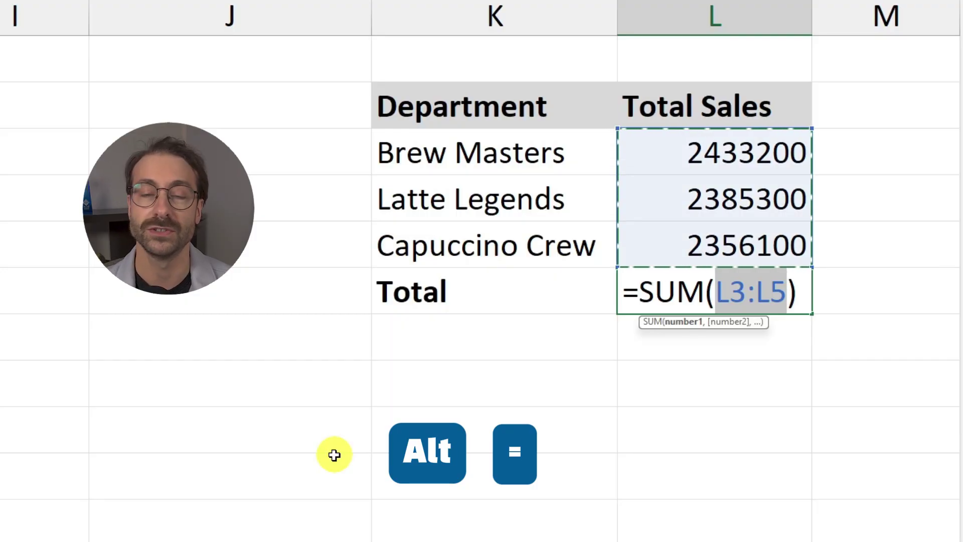
key("Return")
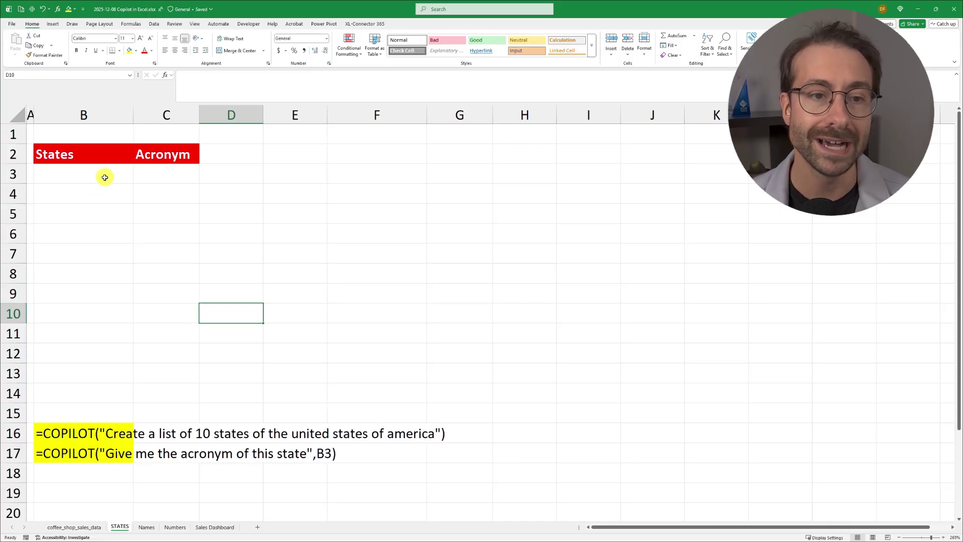
Enter =Copilot("Create a list of 10 states of the united states of america") in B3 of the STATES sheet and select the generated list.
left_click(103, 176)
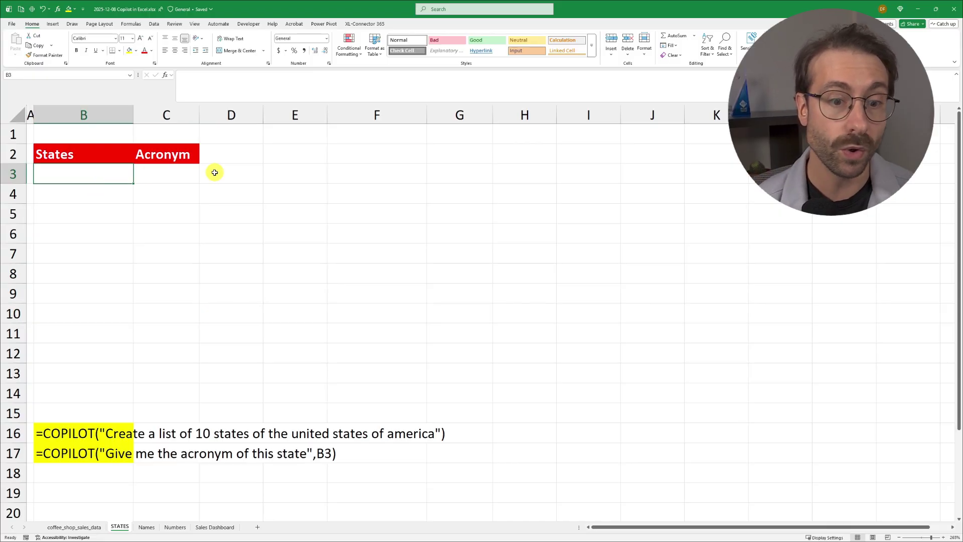
type("=Copilot(")
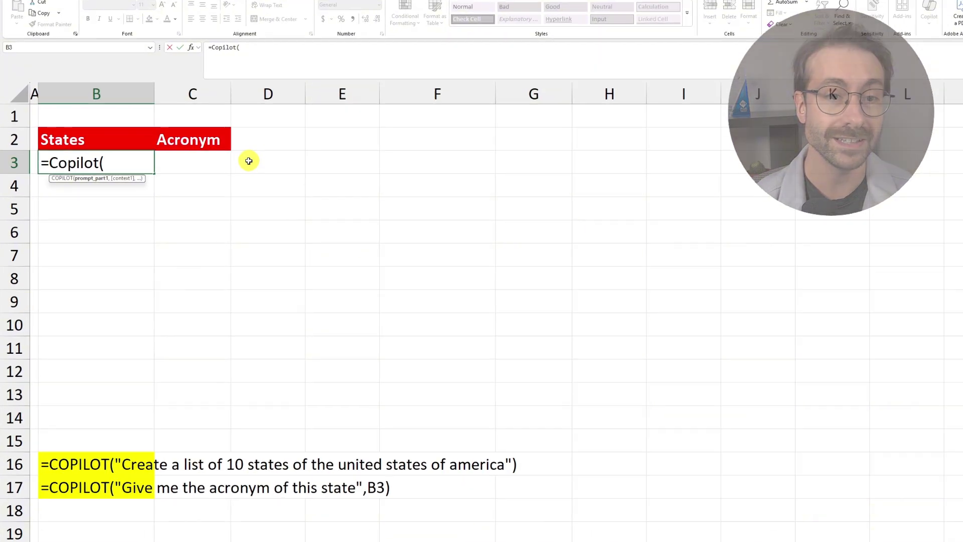
type("\"C")
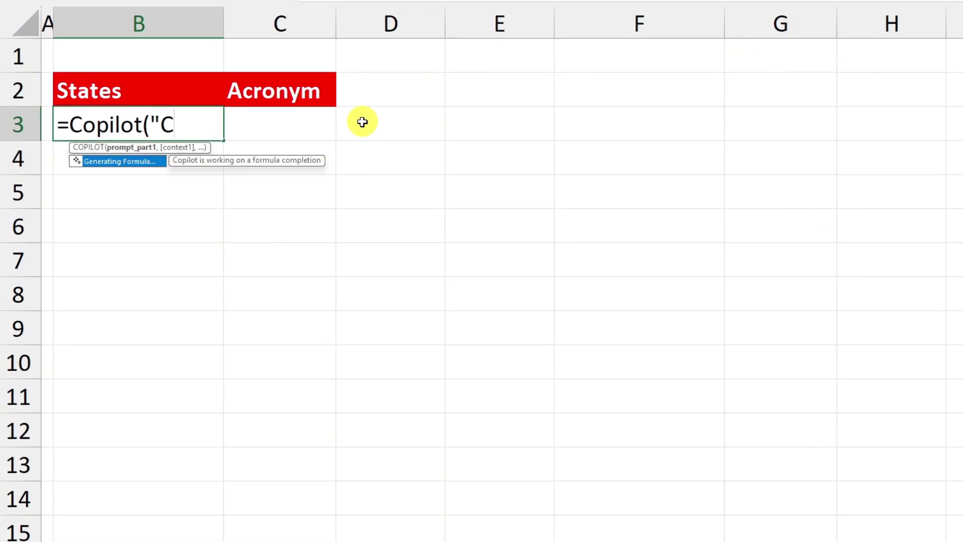
type("reate a list of  10 stat")
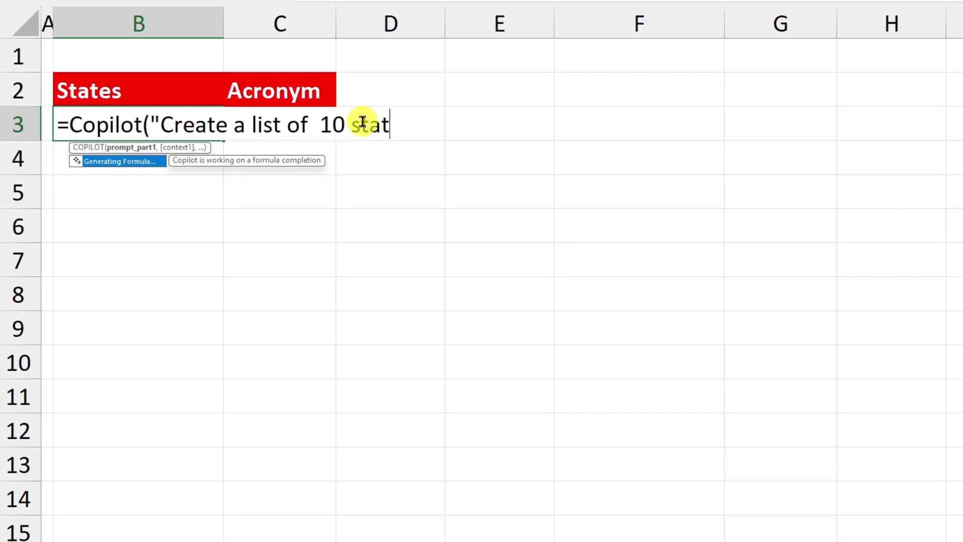
type("es of the united states of")
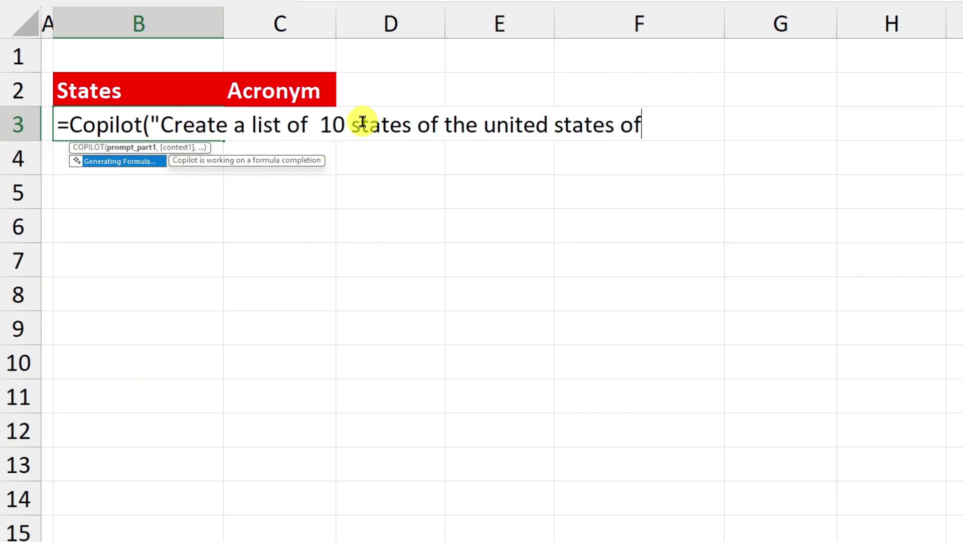
type(" amerc")
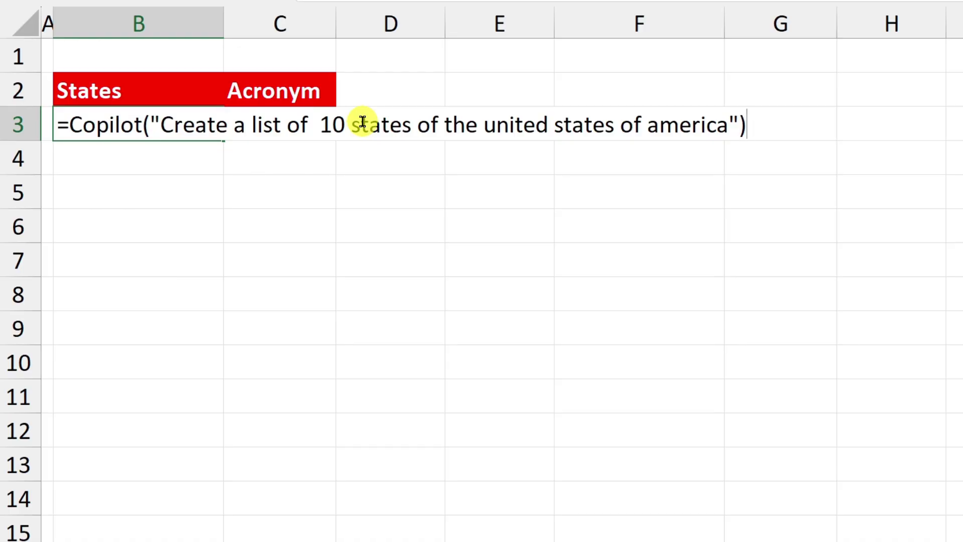
key("Return")
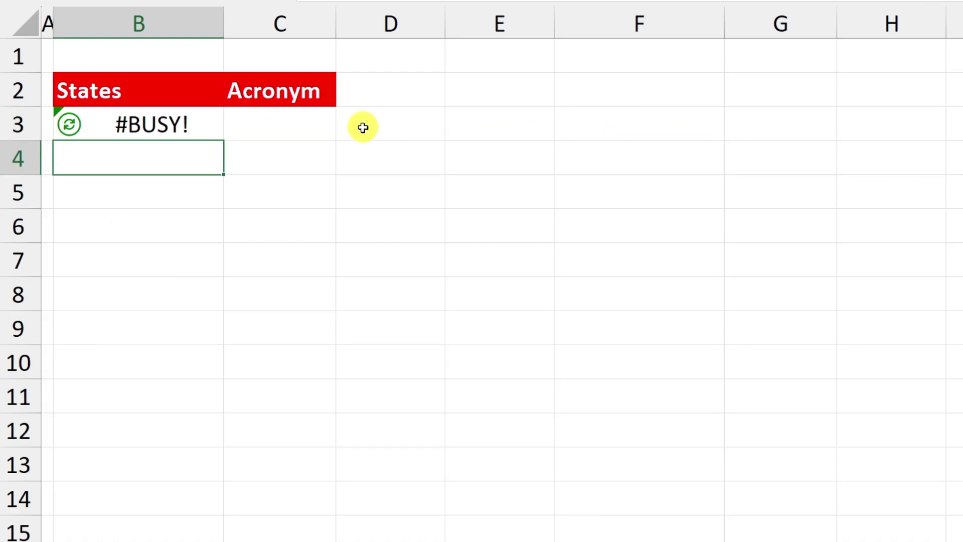
left_click_drag(206, 125, 212, 422)
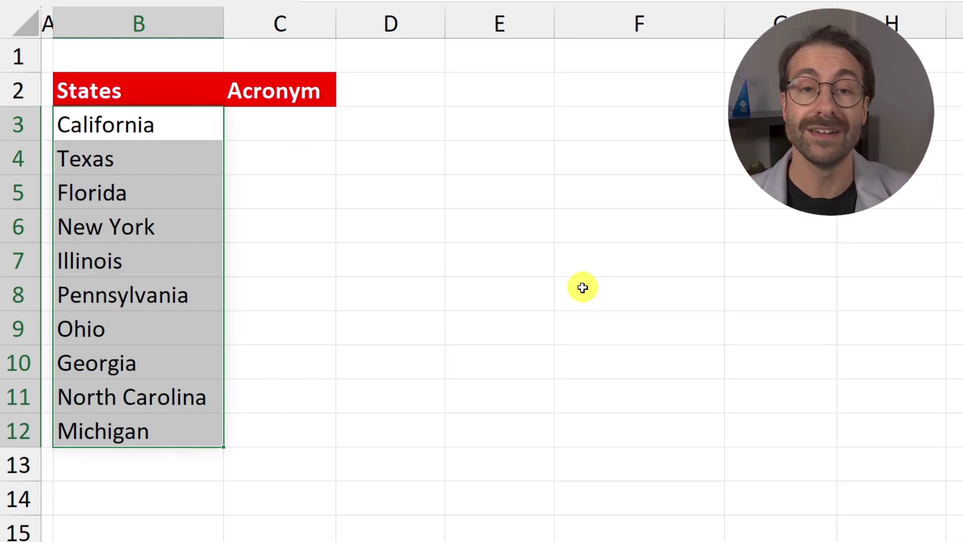
left_click_drag(176, 125, 185, 428)
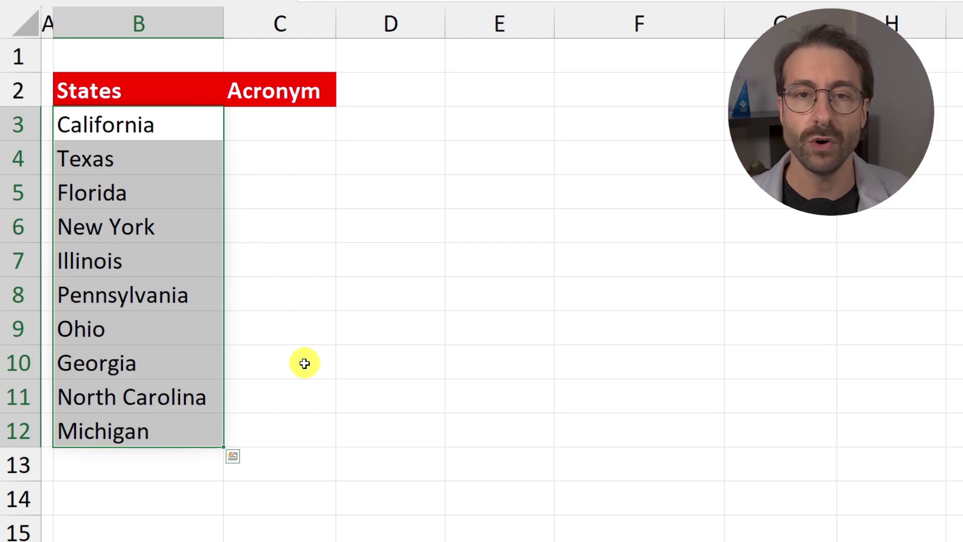
Enter =copilot("give me the acronmy of this state",B3) in C3 and fill it down the Acronym column.
left_click(307, 129)
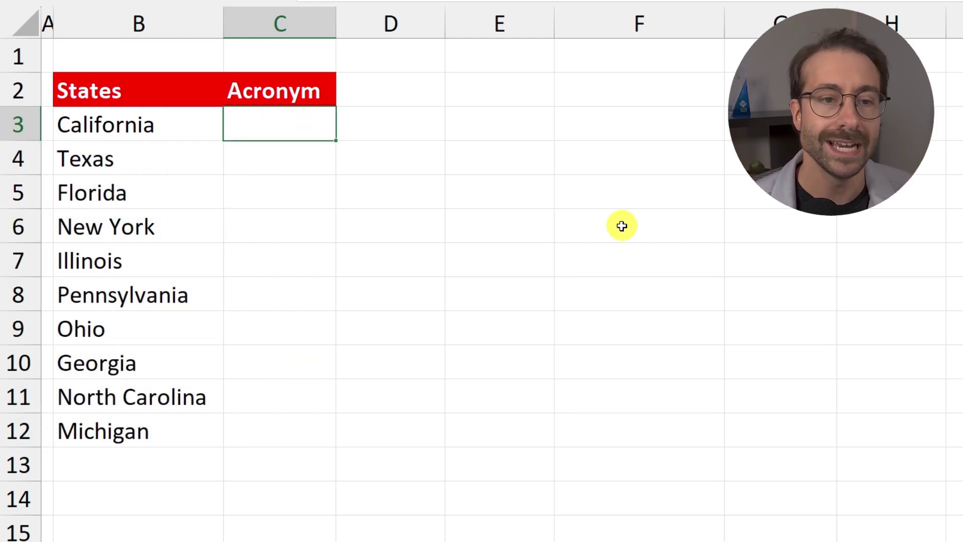
type("=copil")
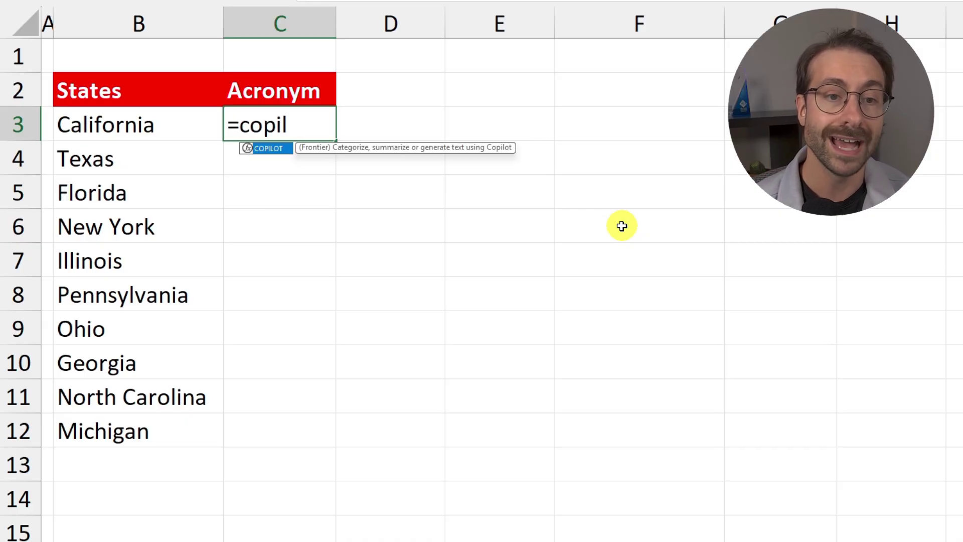
type("ot(\"give me")
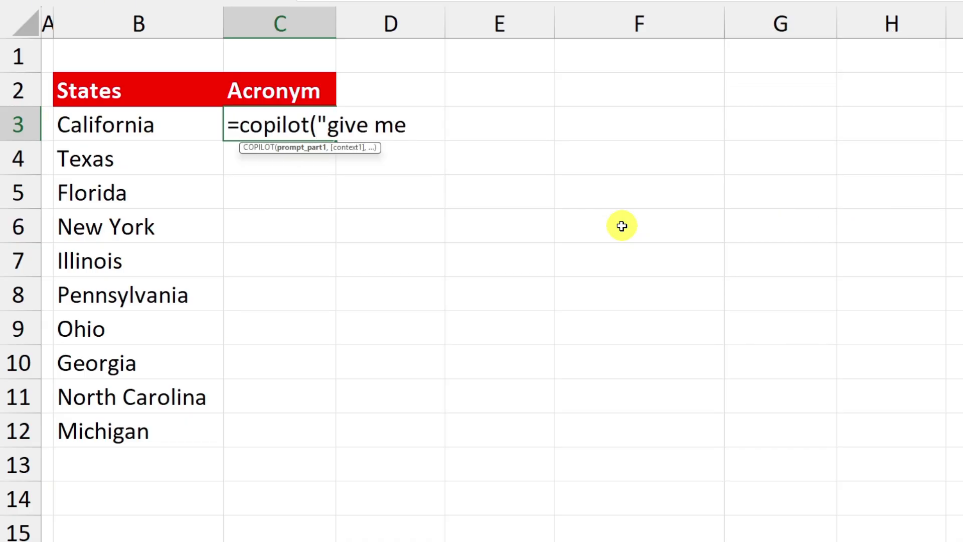
type(" the acronmy of")
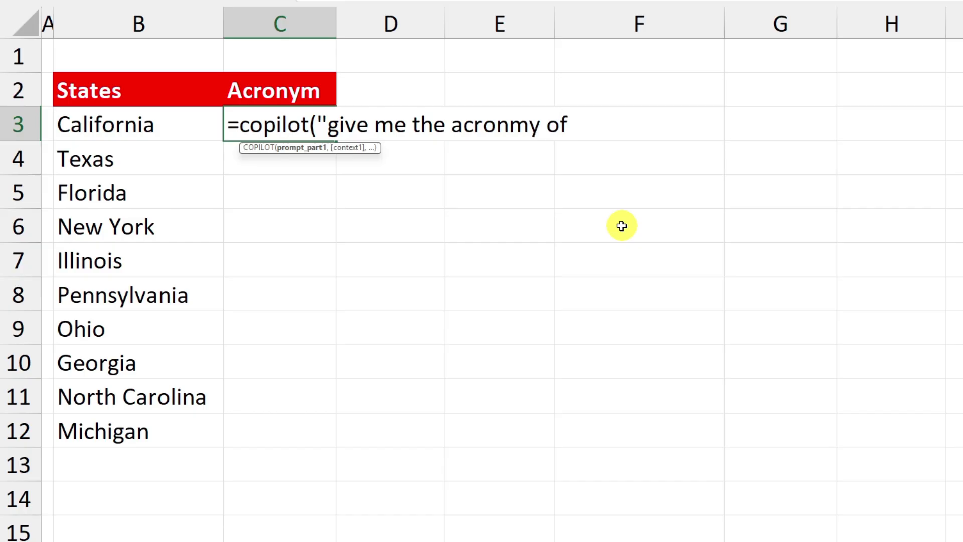
type(" this state\",")
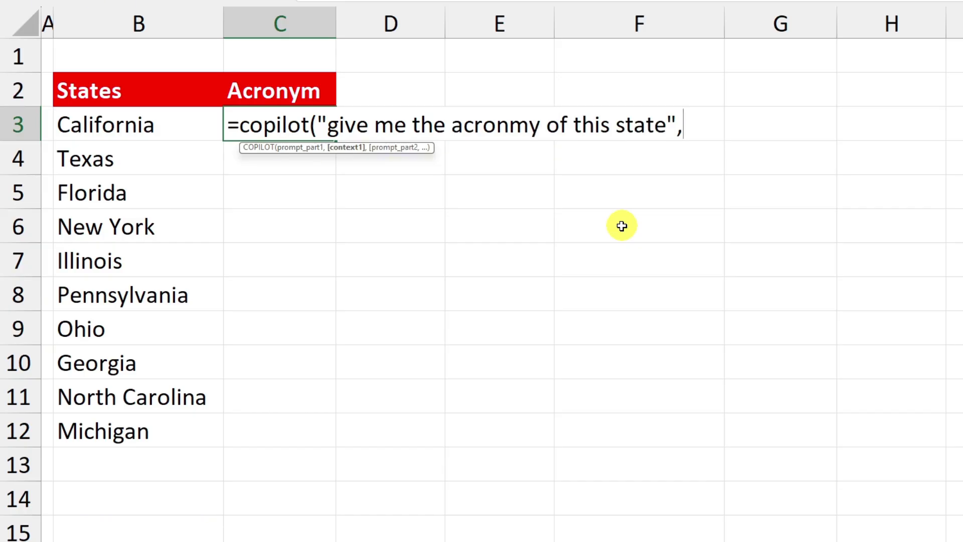
key("Left")
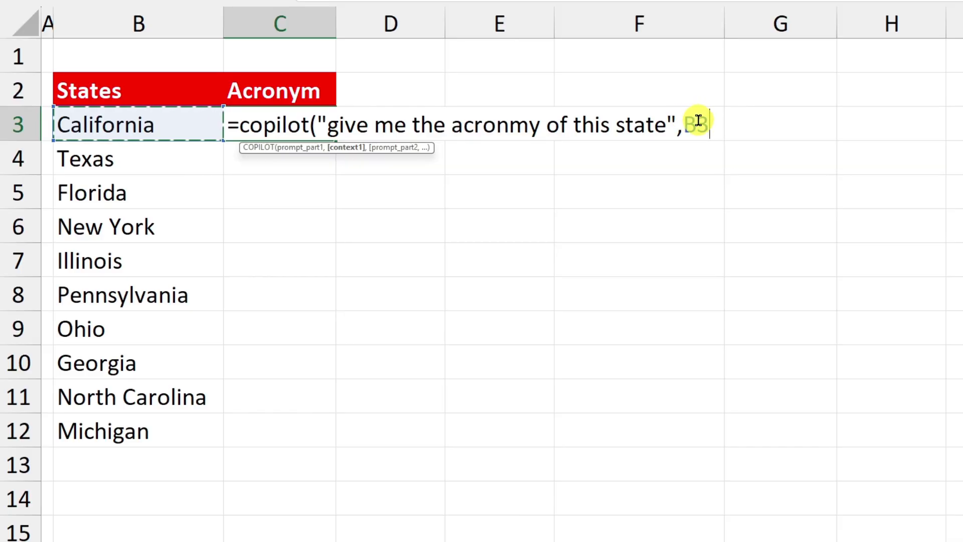
key("Return")
left_click(332, 137)
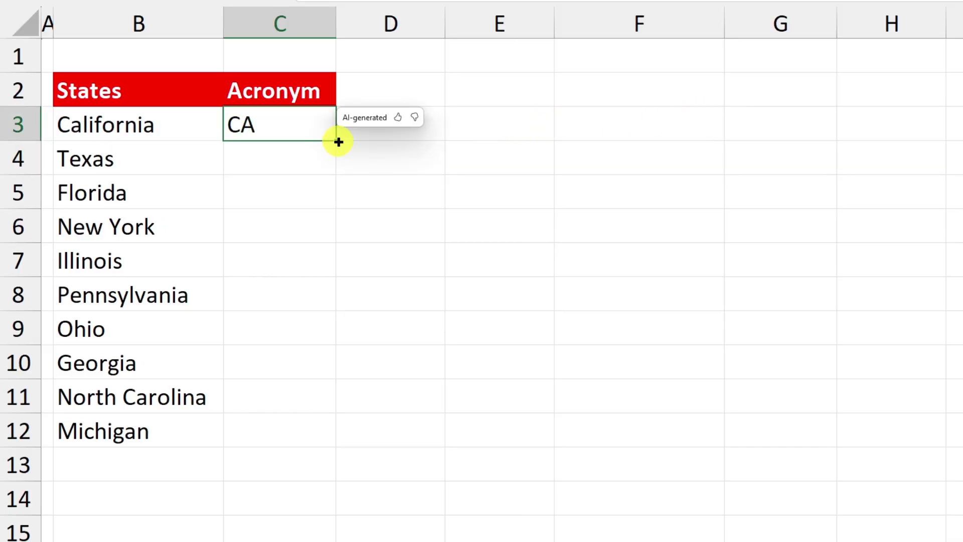
double_click(337, 140)
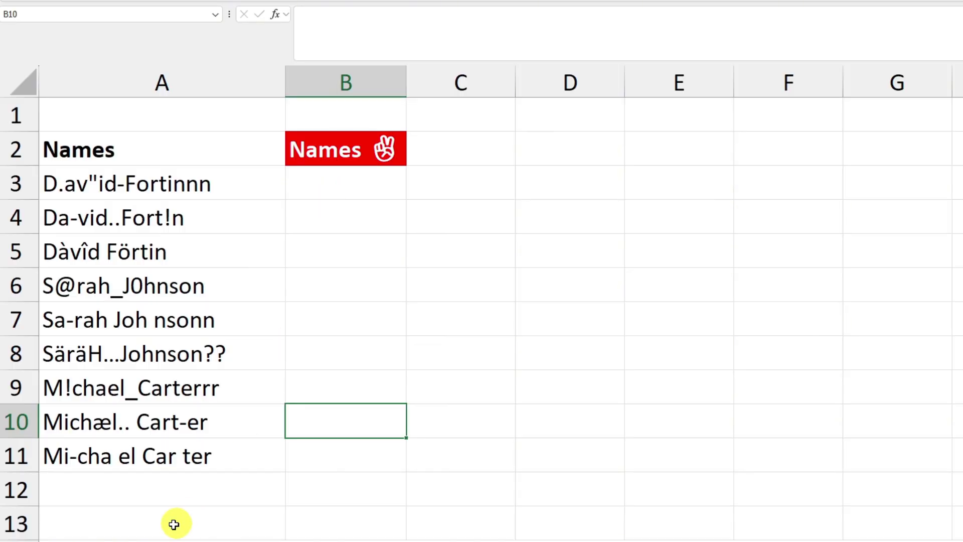
Copy the name-cleaning COPILOT formula text stored below the list on the Names sheet.
left_click(174, 524)
left_click_drag(918, 15, 215, 6)
key("ctrl+c")
Enter =COPILOT("Clean these names, remove punctuation, symbols, numbers and extra spaces. Fill the replacements with real letters to make real names.",A3) in B3.
left_click(307, 189)
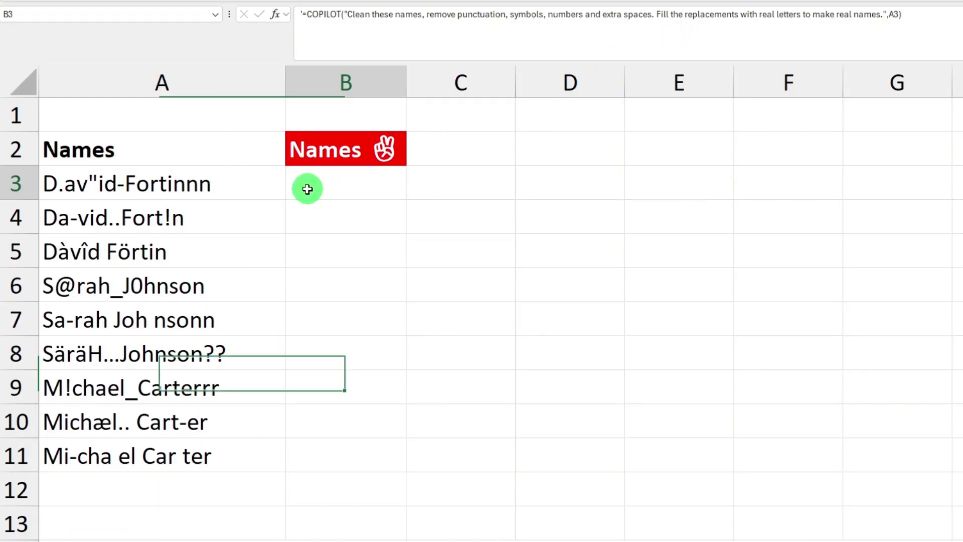
left_click(365, 25)
key("ctrl+v")
key("Home")
key("Delete")
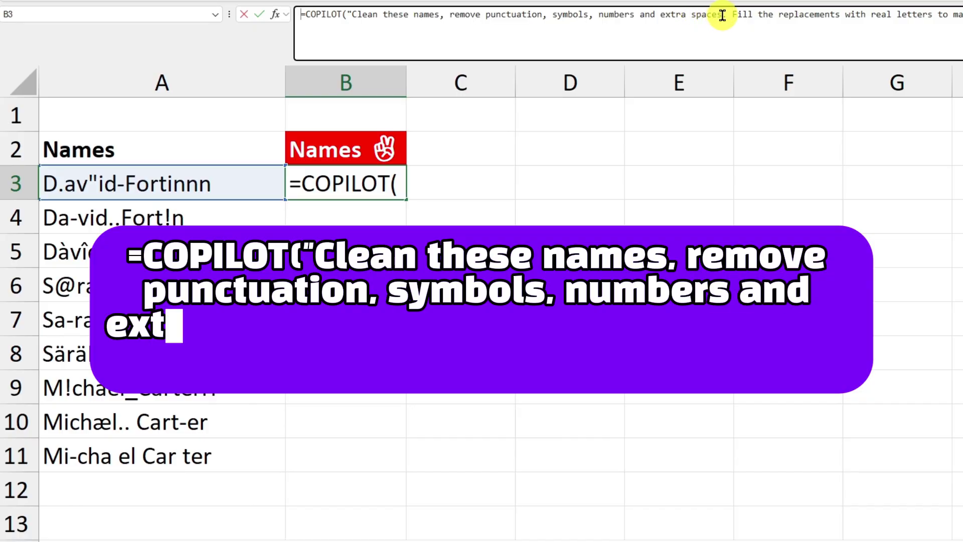
left_click_drag(727, 14, 962, 14)
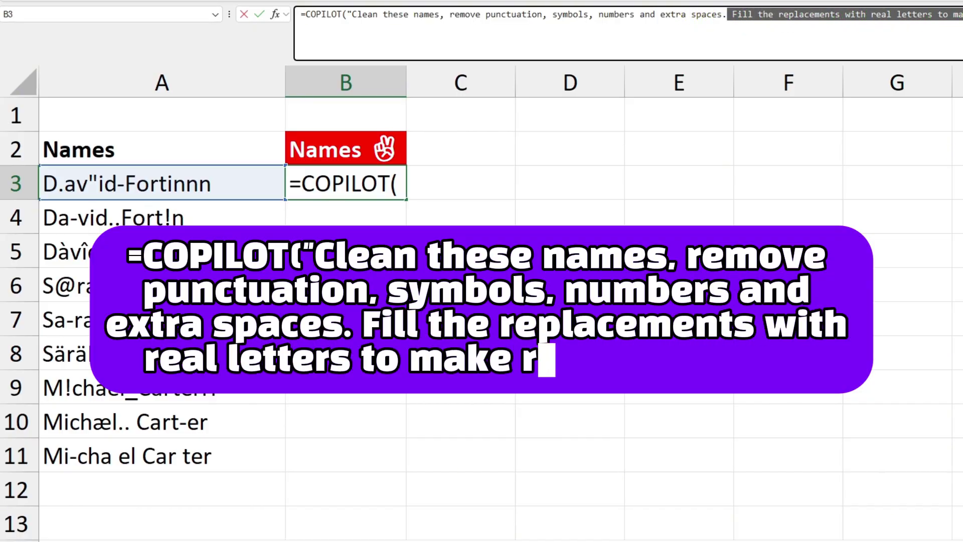
key("End")
type(",A3)")
key("Return")
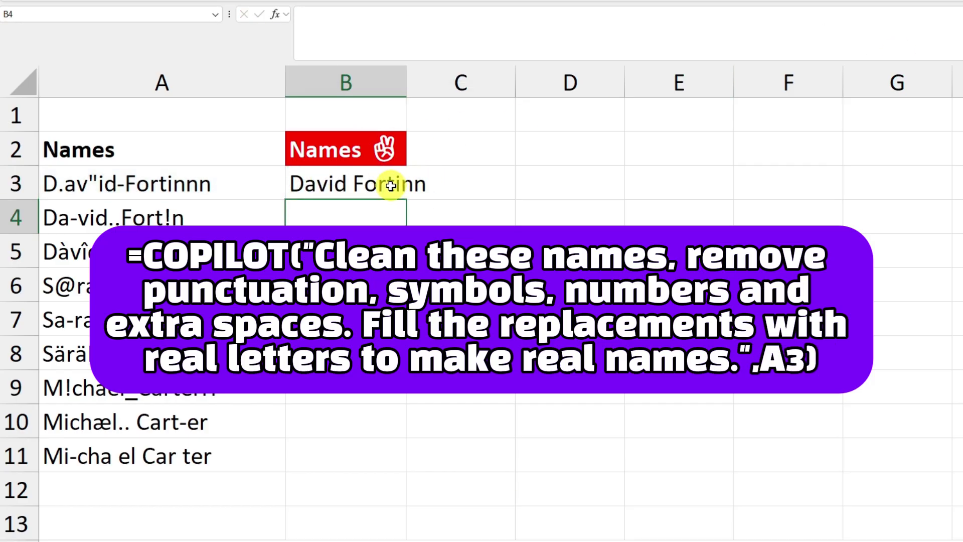
Fill the name-cleaning formula from B3 down to B11 and check the cleaned names.
left_click(390, 185)
double_click(406, 199)
left_click(533, 191)
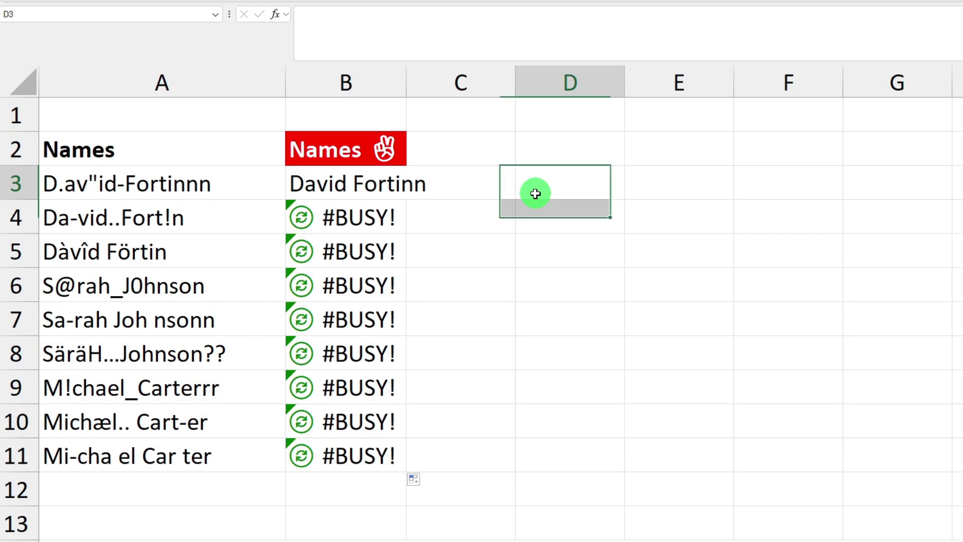
left_click(392, 187)
left_click(555, 208)
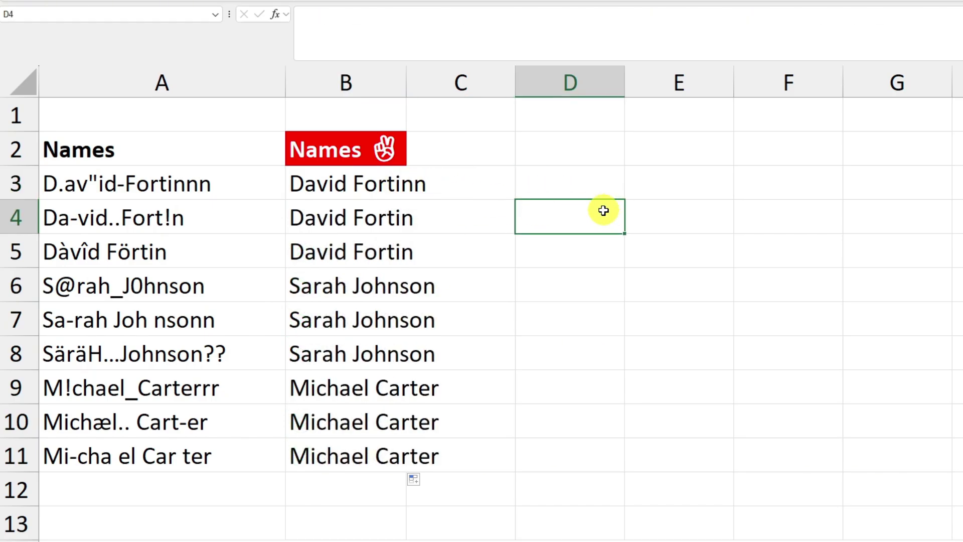
left_click_drag(401, 211, 389, 447)
left_click(577, 394)
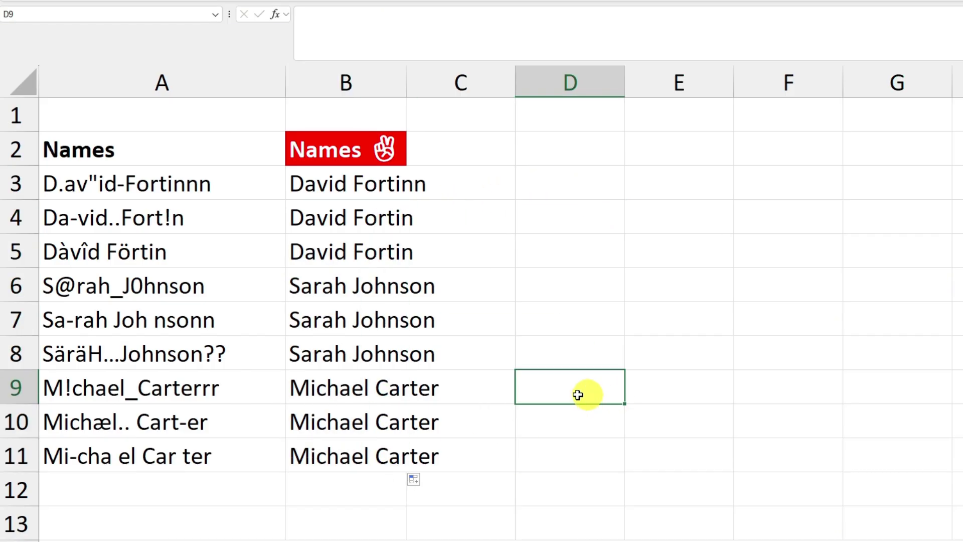
key("Down")
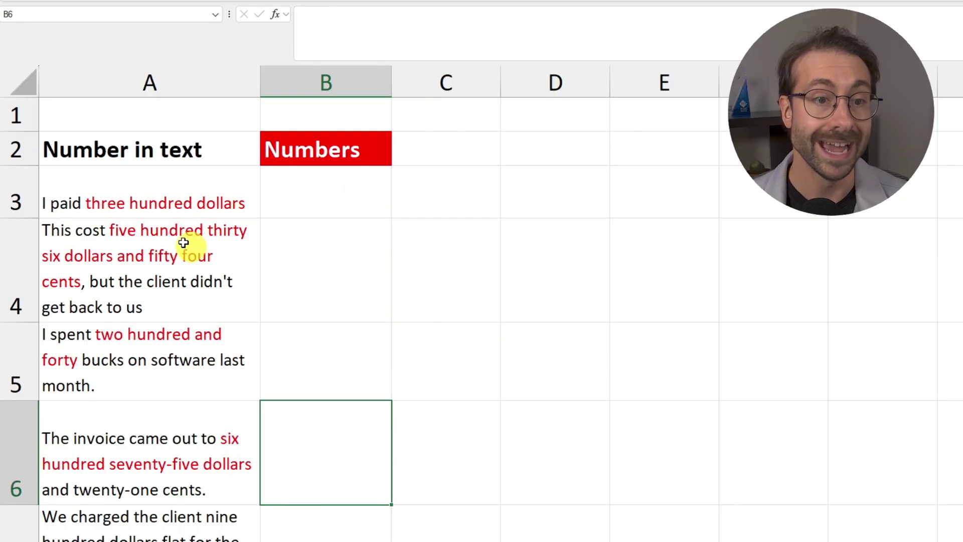
Enter the stored formula =COPILOT("Extract the number from this text. Convert it to a real number",A3) in B3 of the Numbers sheet.
left_click(150, 203)
scroll(308, 197, "down", 3)
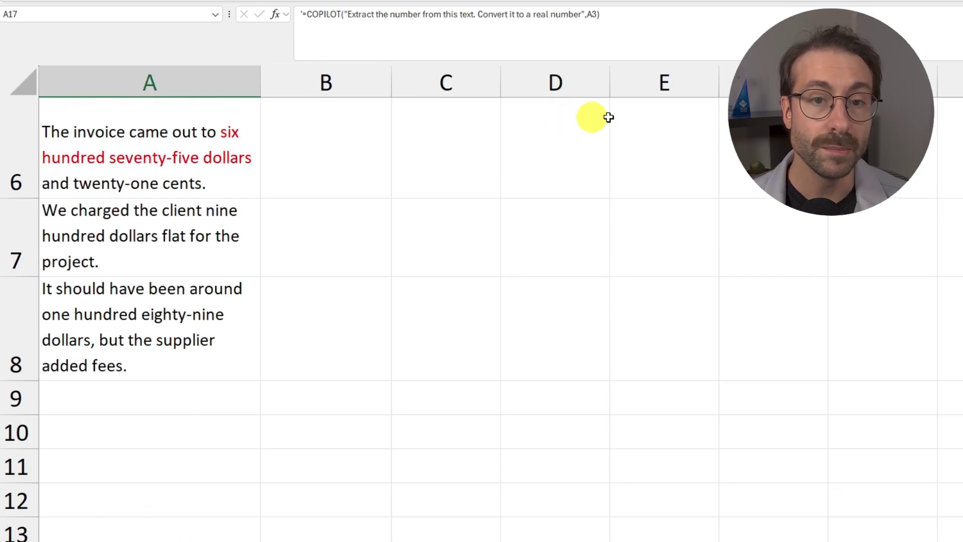
left_click_drag(600, 14, 125, 1)
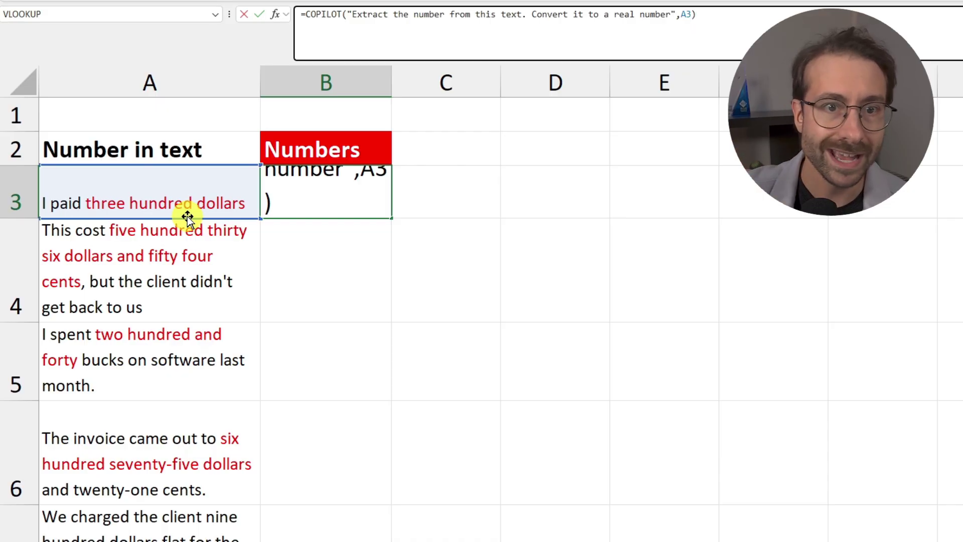
key("Return")
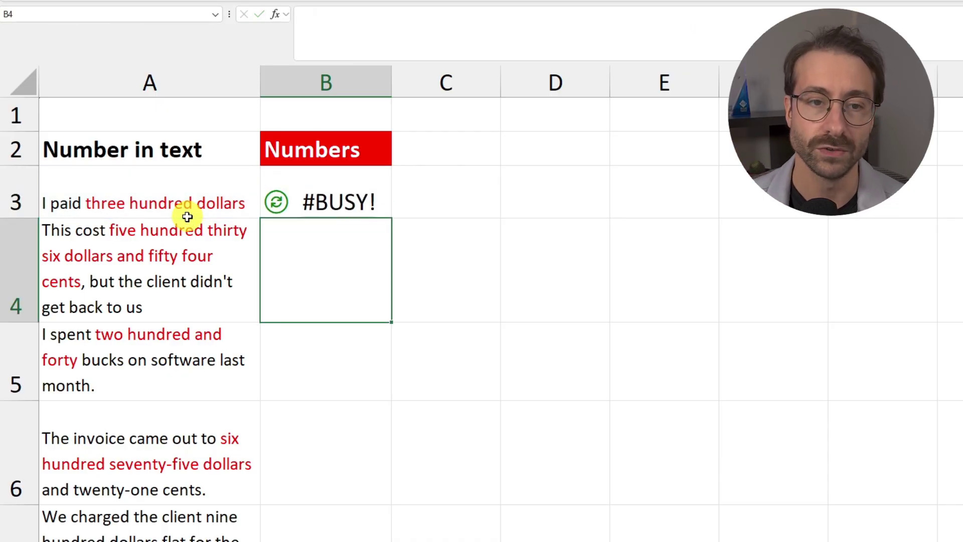
Fill the number-extraction formula down the Numbers column and compare the row 4 result with its source text.
left_click(311, 213)
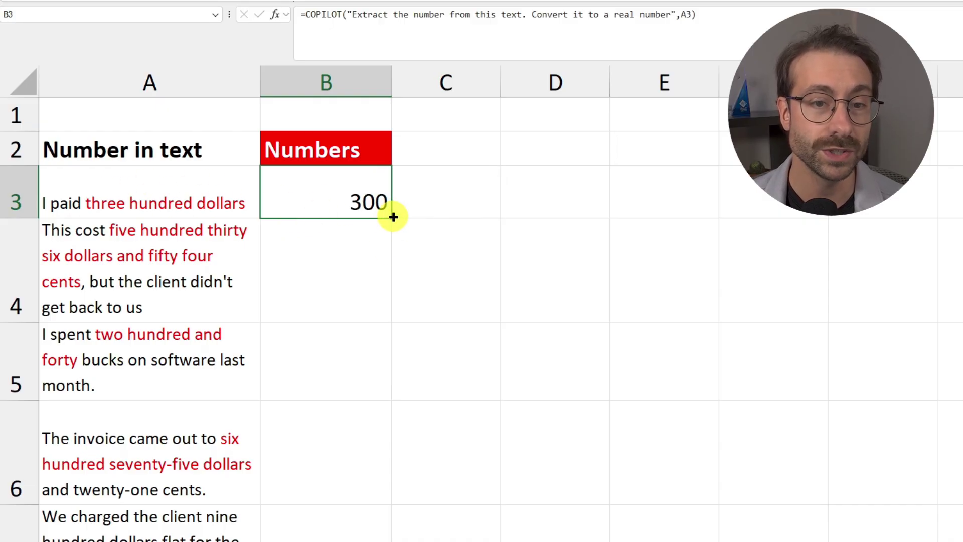
double_click(393, 216)
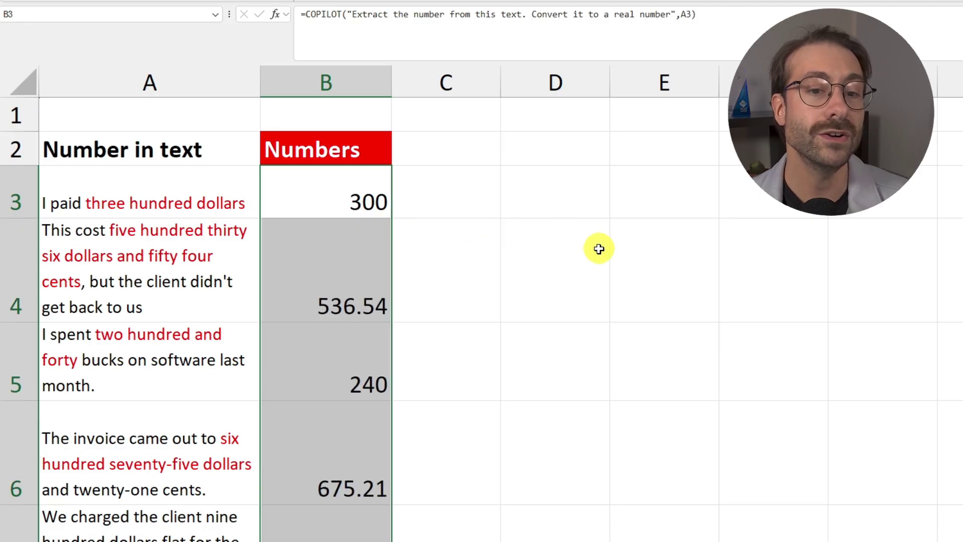
left_click(138, 251)
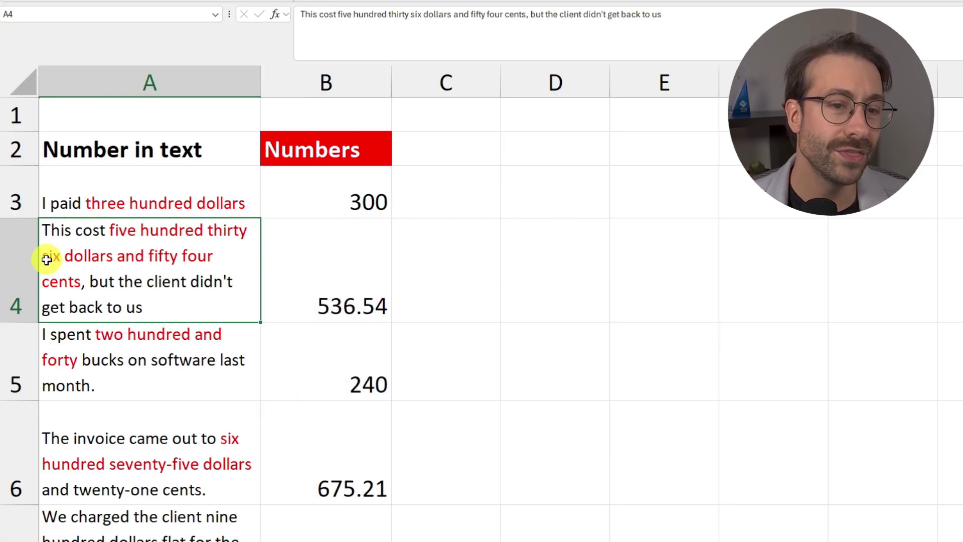
left_click(348, 282)
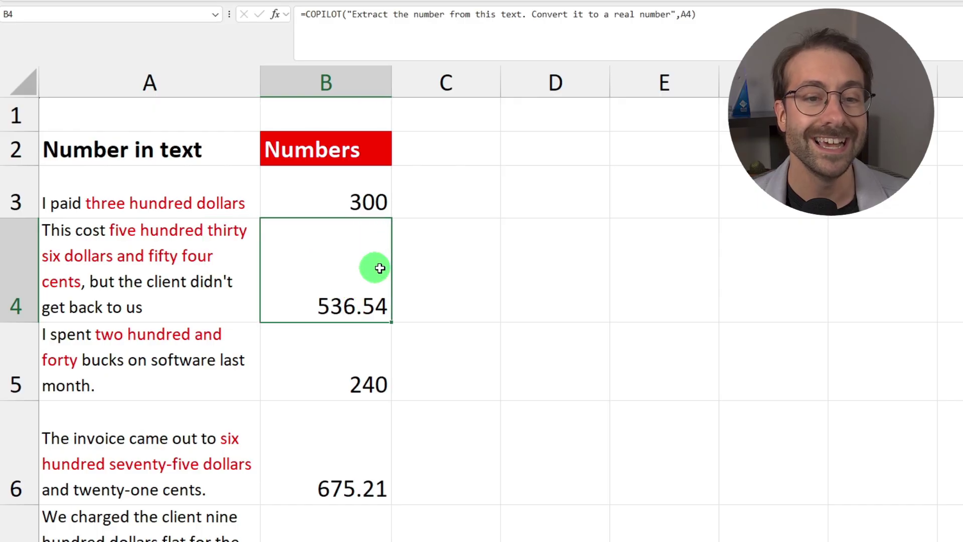
left_click_drag(376, 266, 256, 271)
left_click(430, 266)
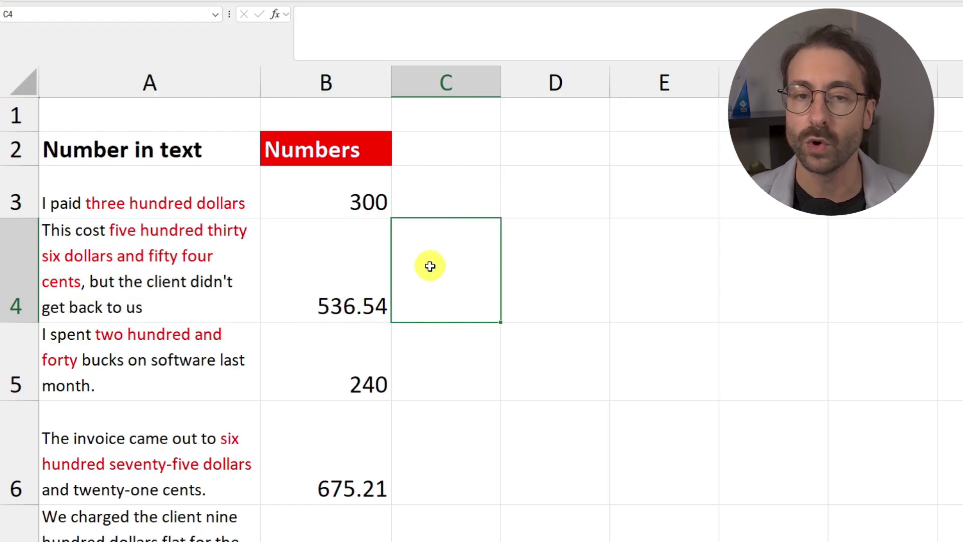